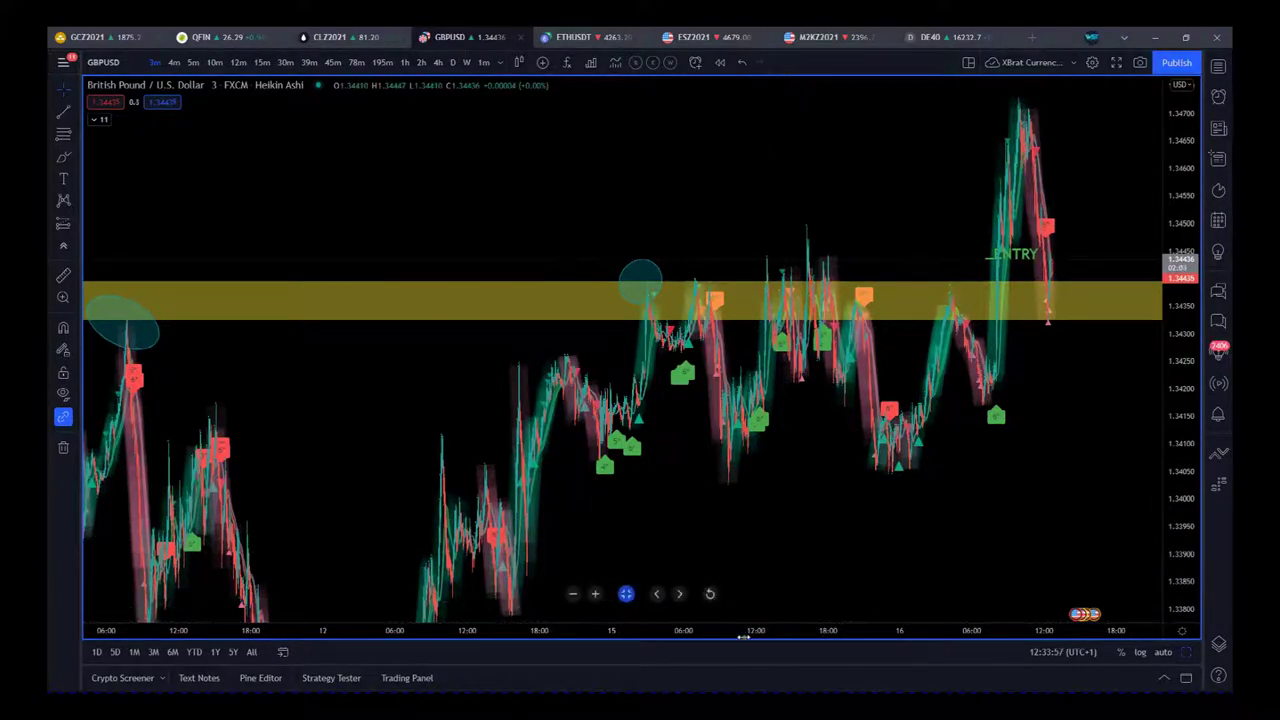
Examine the price swings around the yellow zone on the GBPUSD 3-minute chart from 11 to 16 November.
drag(759, 646, 846, 643)
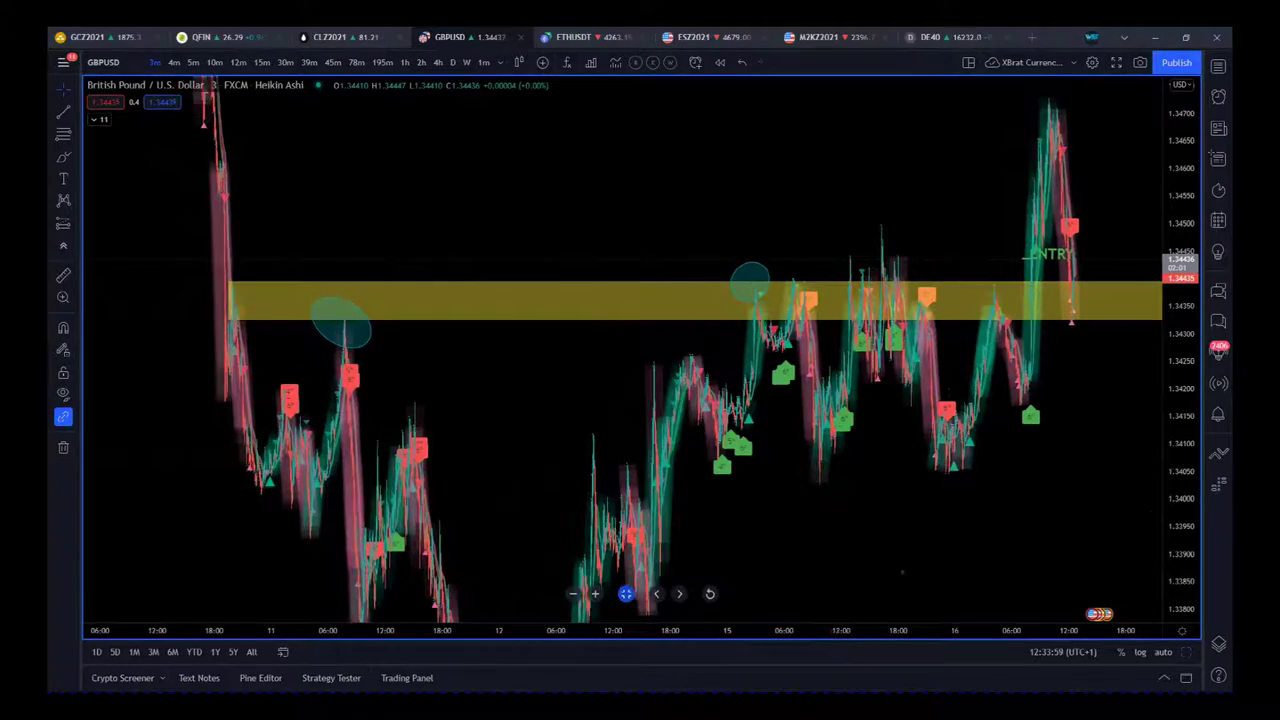
drag(1190, 318, 1197, 474)
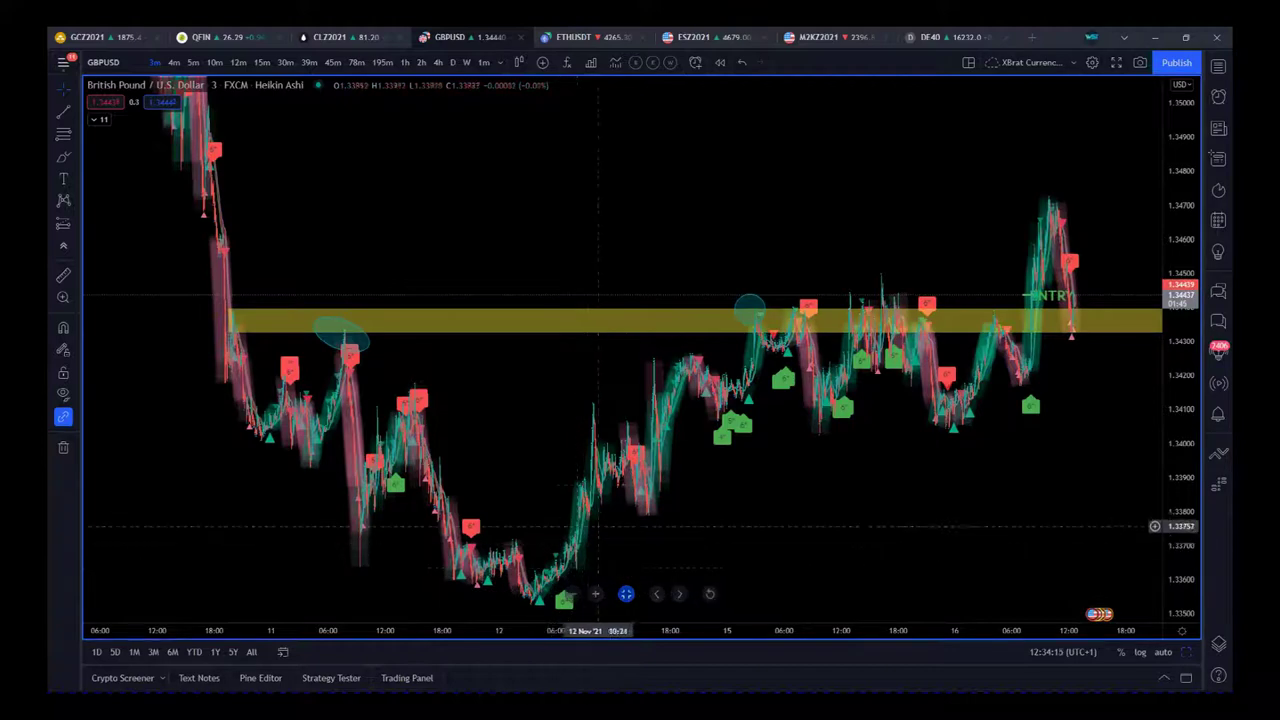
drag(729, 631, 371, 631)
drag(466, 521, 743, 526)
drag(753, 631, 486, 631)
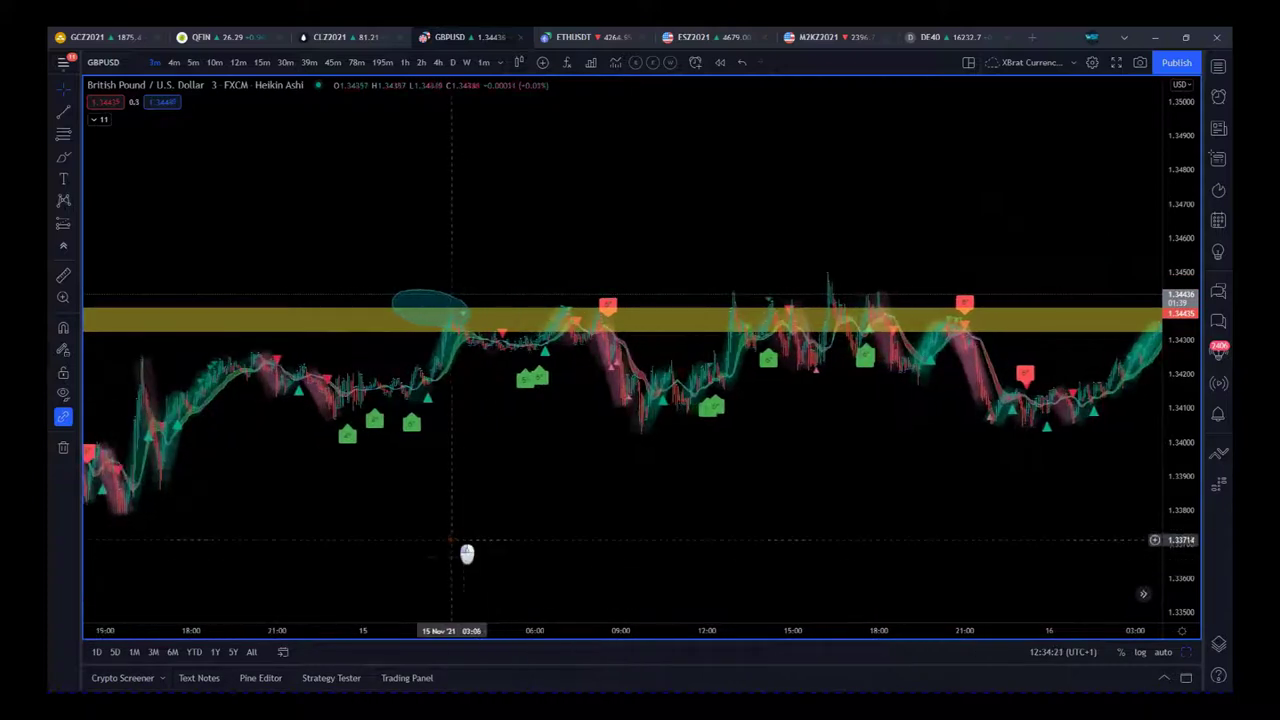
drag(1200, 462, 1194, 245)
drag(789, 484, 884, 432)
drag(762, 633, 650, 634)
drag(681, 517, 697, 543)
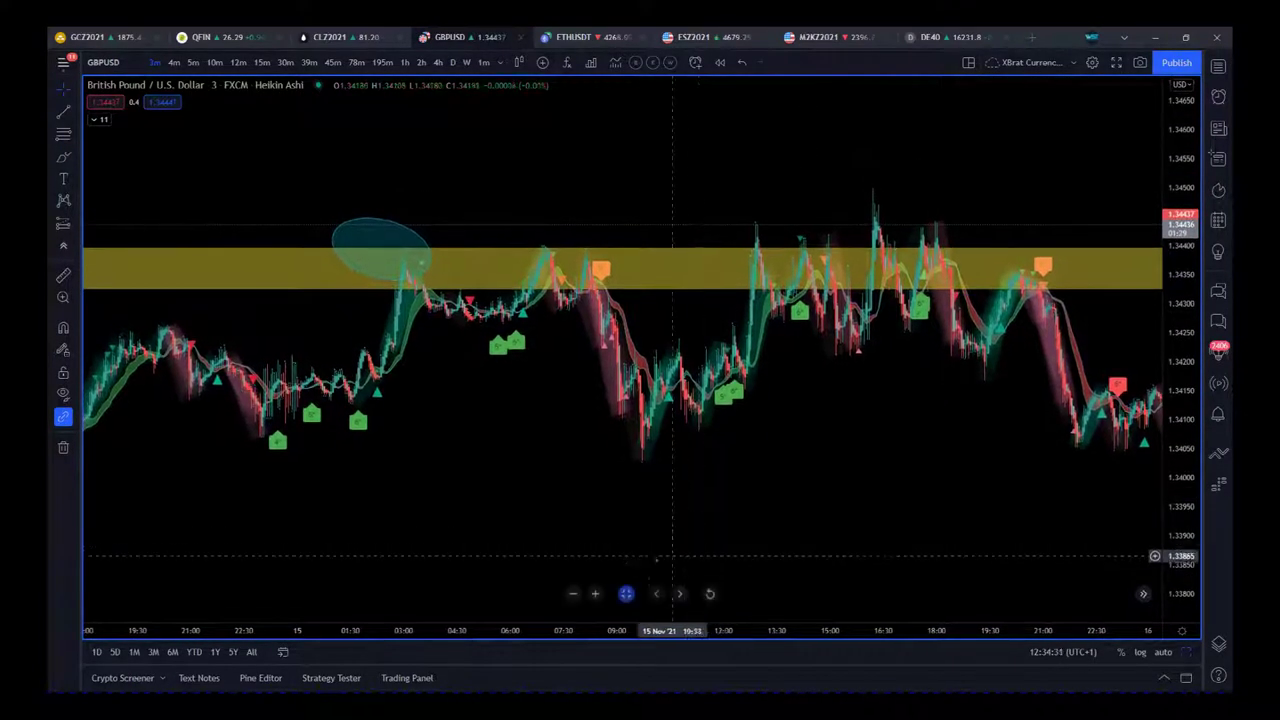
Examine the rise into the ellipse-marked high on 15 November and the swing low before it.
drag(487, 630, 577, 638)
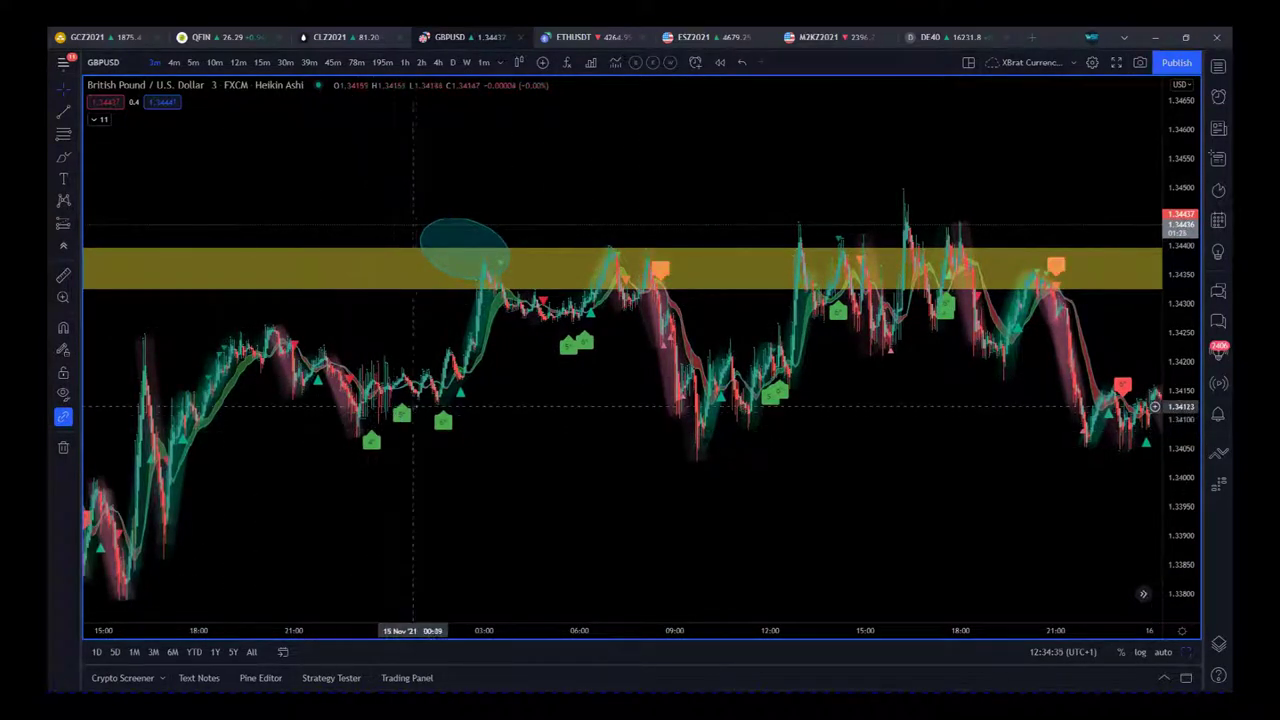
drag(567, 506, 982, 508)
drag(849, 634, 245, 632)
drag(390, 471, 722, 477)
drag(1183, 469, 1188, 385)
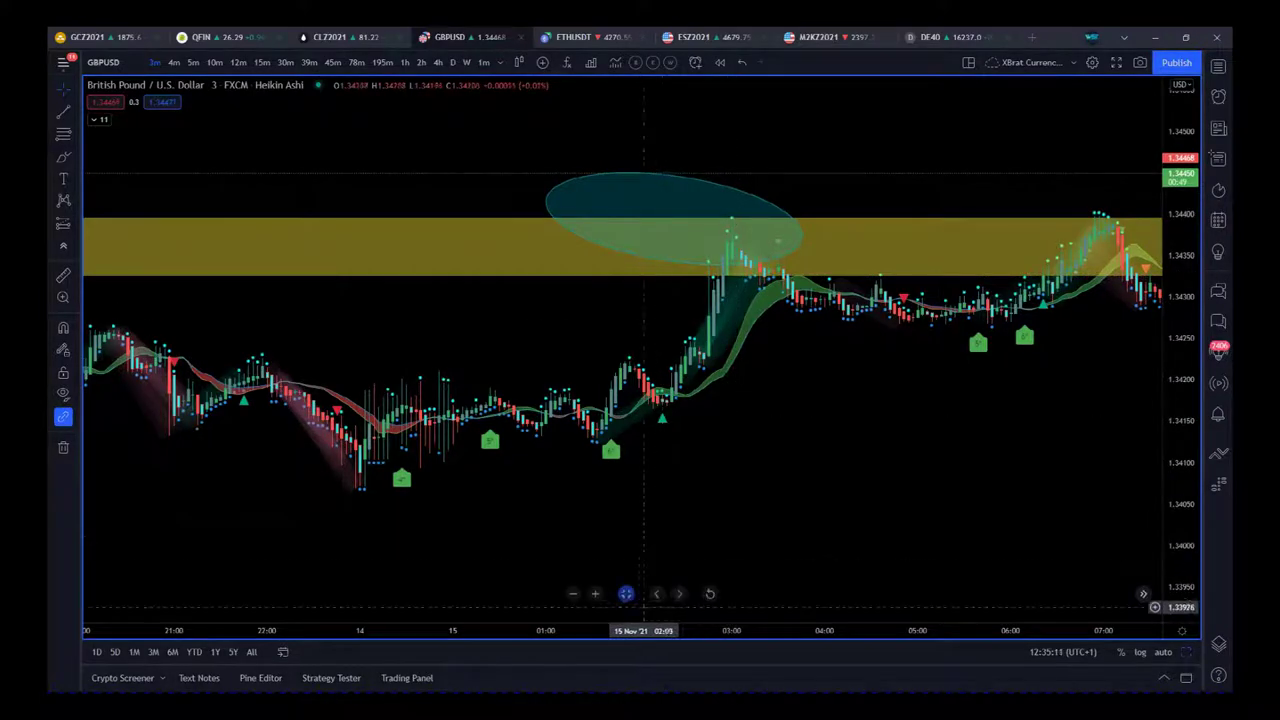
drag(630, 629, 888, 627)
drag(970, 483, 731, 477)
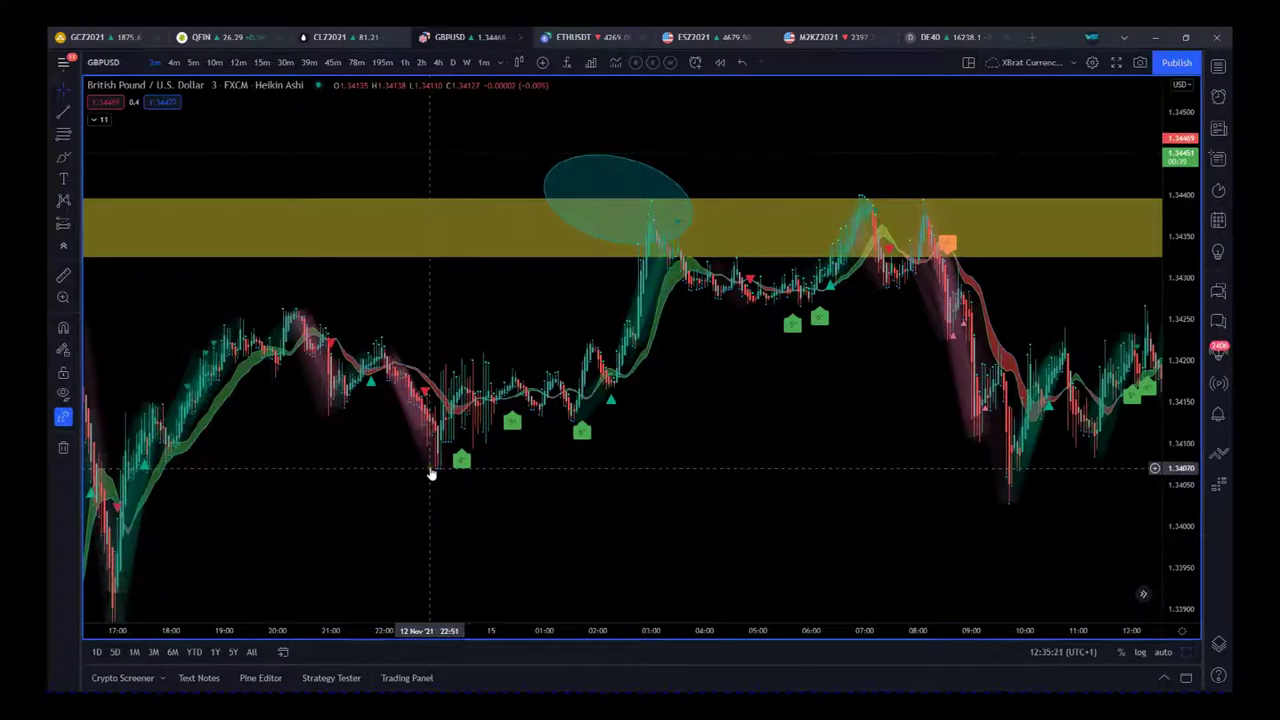
Draw a purple-filled rectangle over the swing low between 1.34068 and 1.34095, from 12 November 21:21 to 15 November 12:18.
click(76, 155)
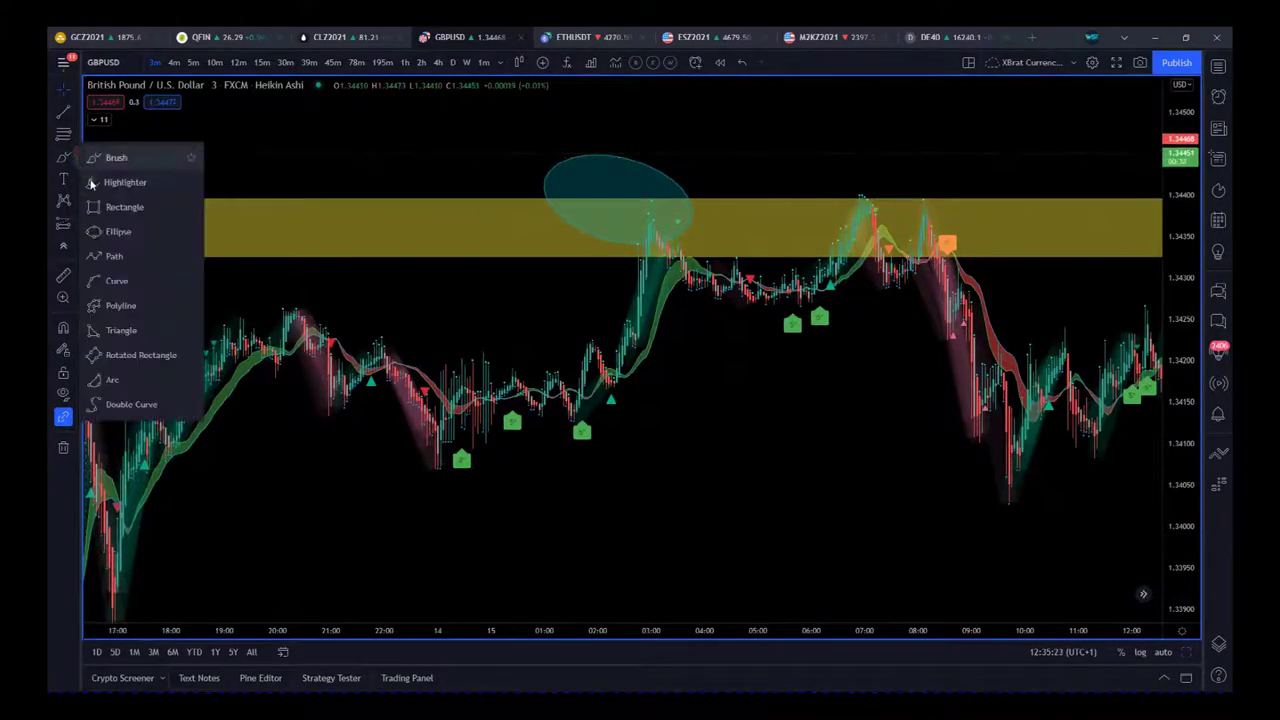
click(105, 205)
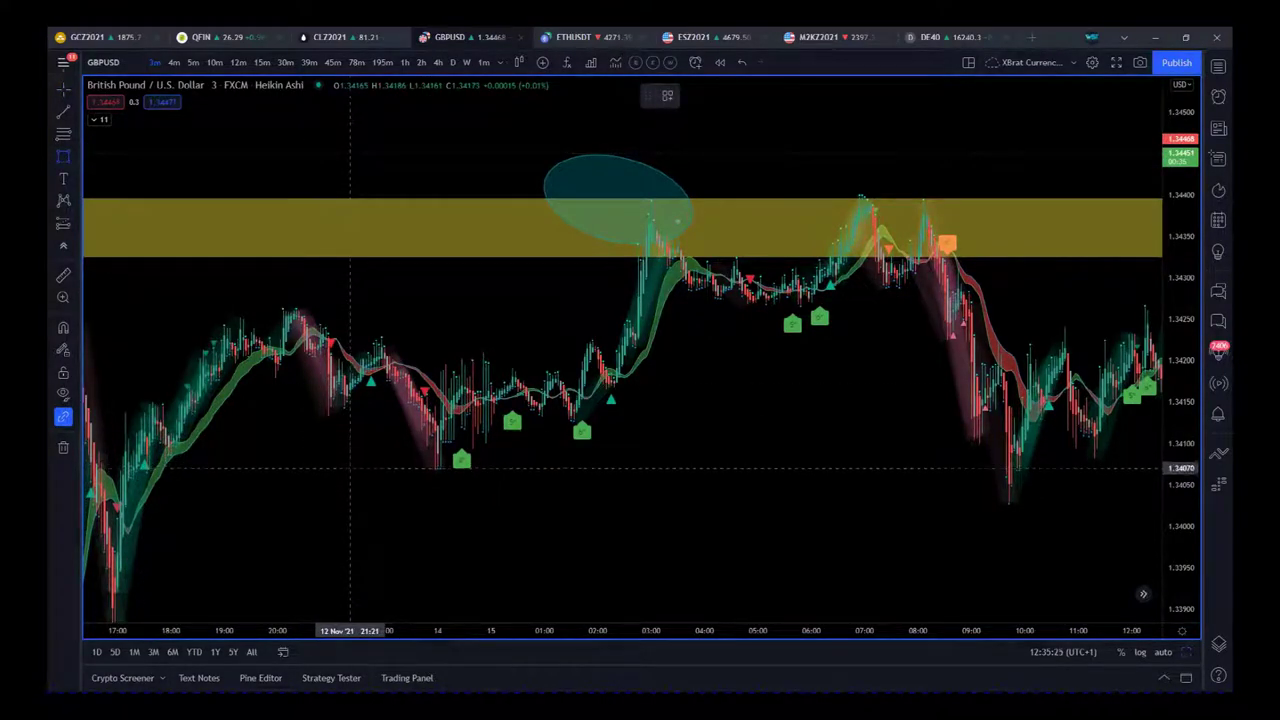
mouse_move(350, 470)
mouse_down()
mouse_move(920, 443)
mouse_move(1148, 448)
mouse_up()
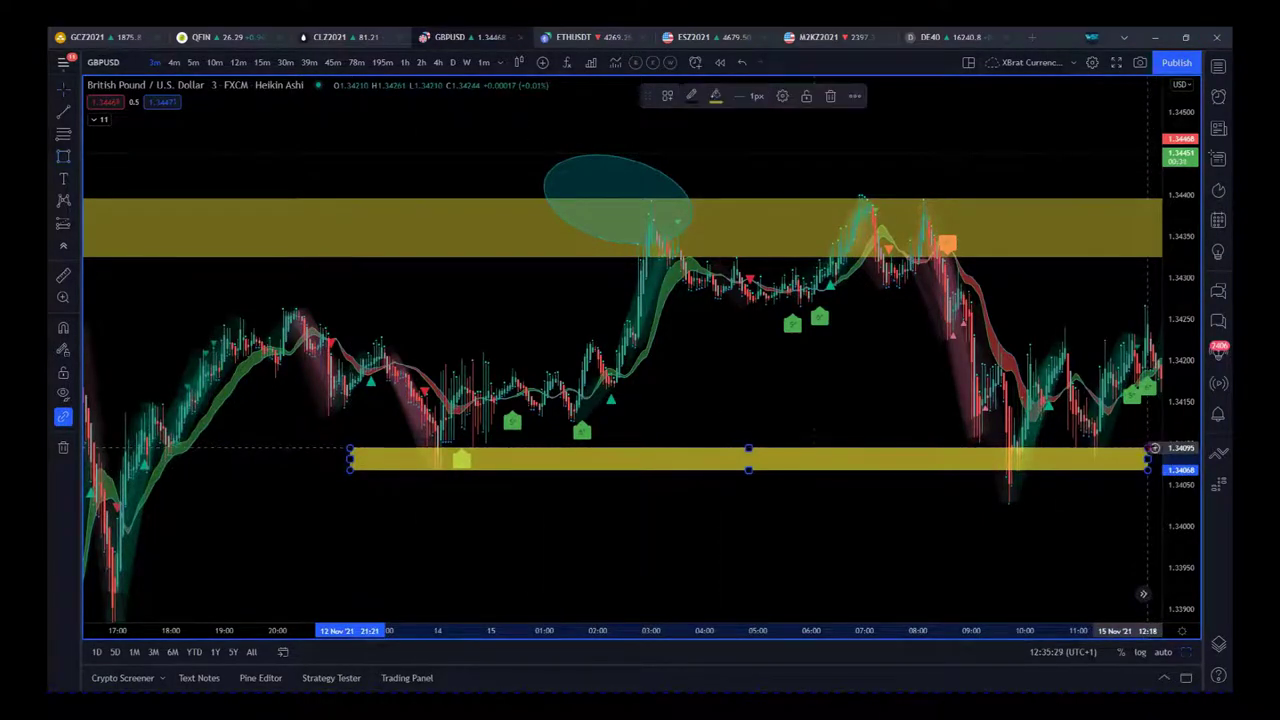
click(715, 95)
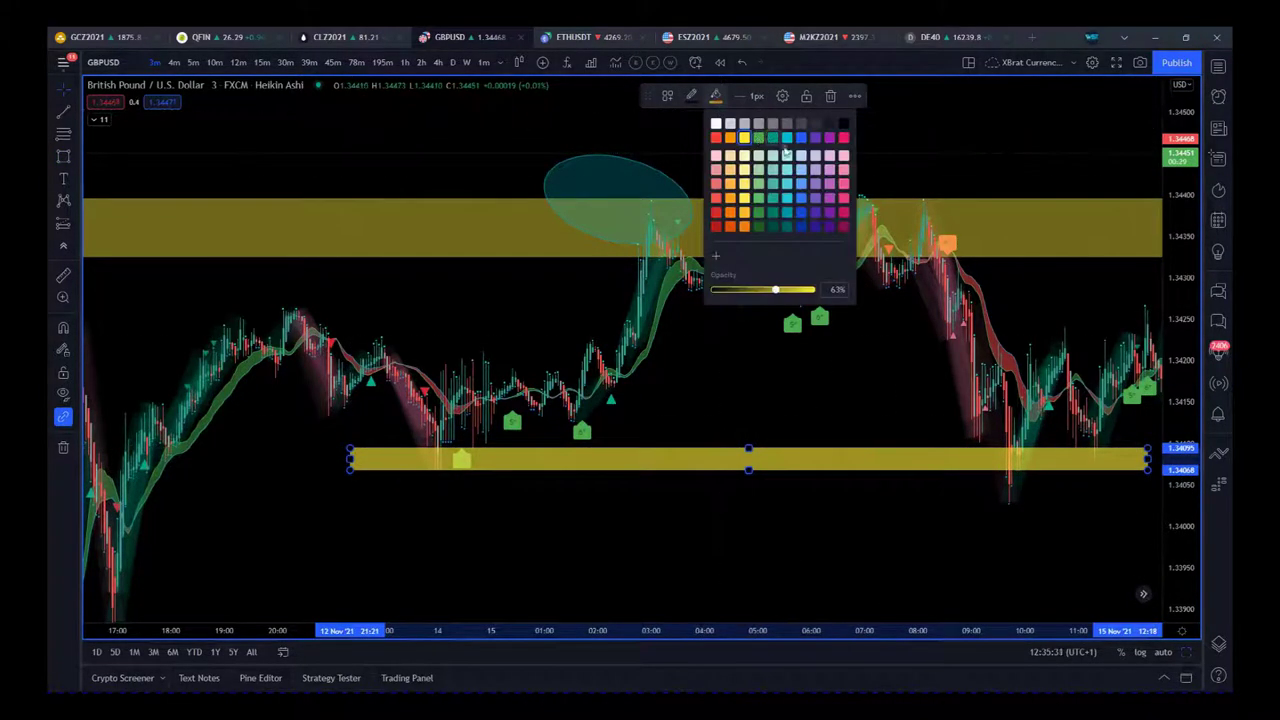
click(810, 192)
click(830, 555)
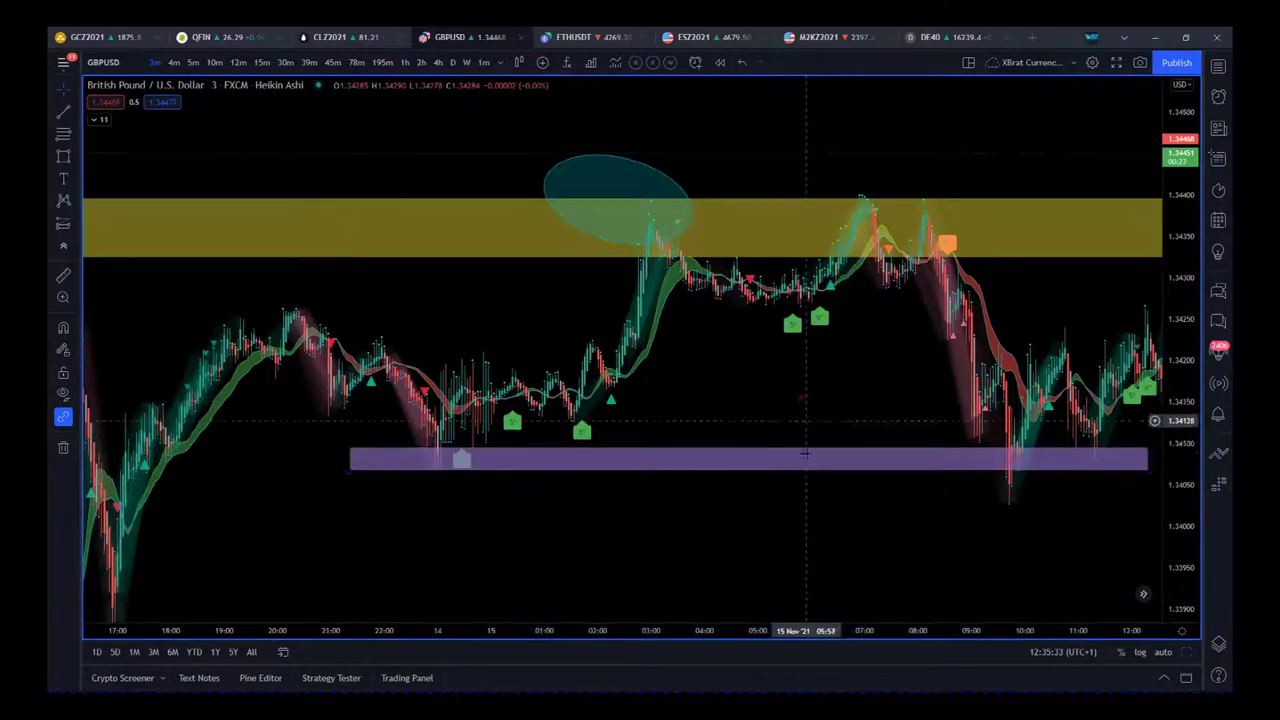
drag(830, 547, 764, 549)
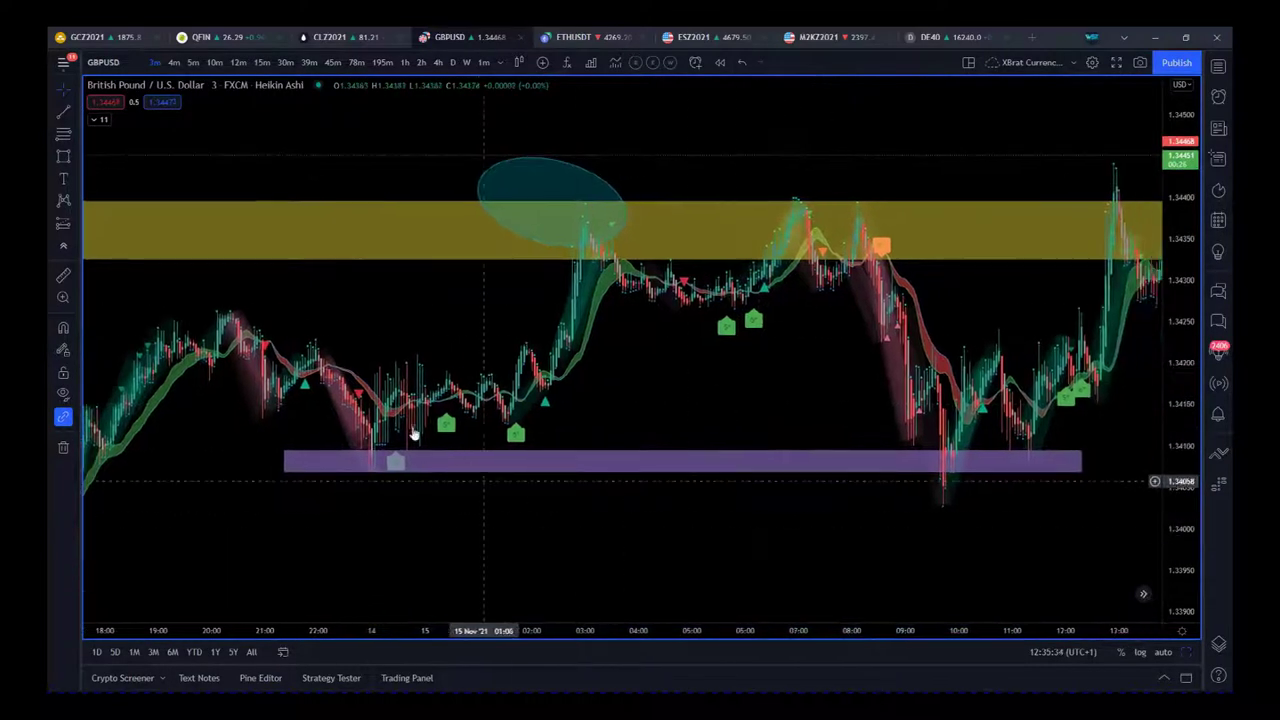
click(366, 466)
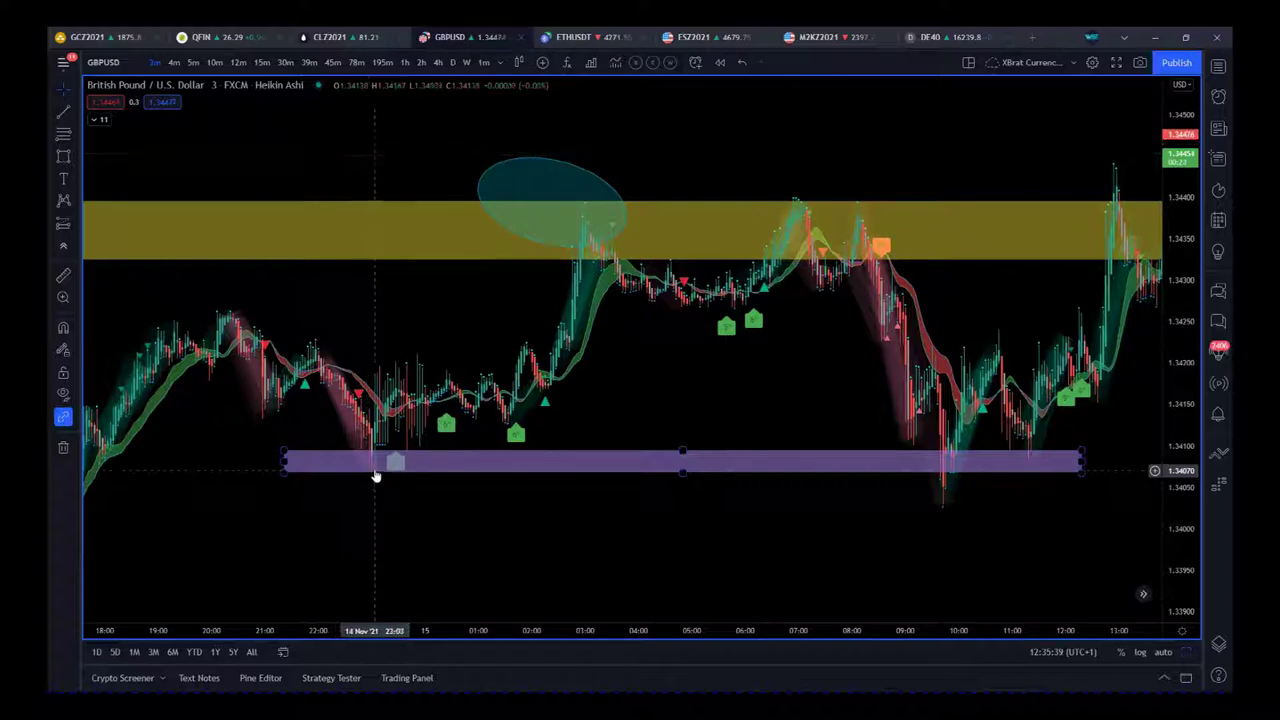
click(540, 413)
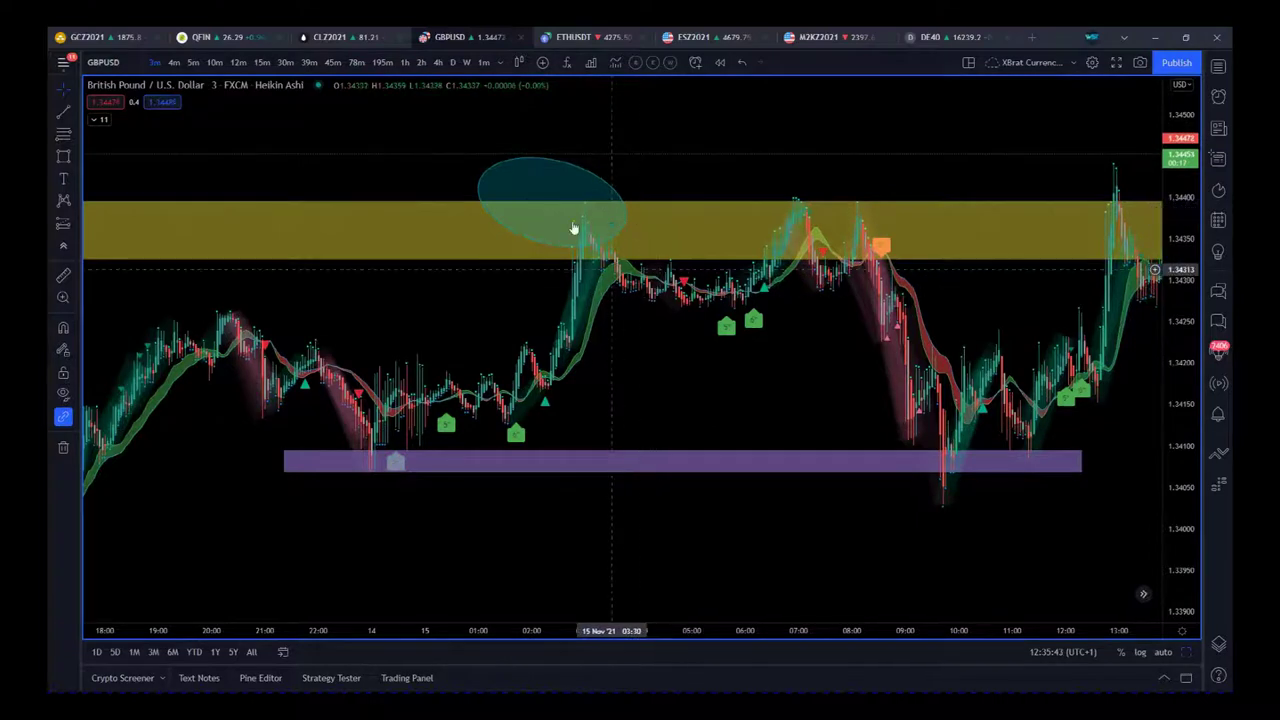
drag(828, 371, 738, 368)
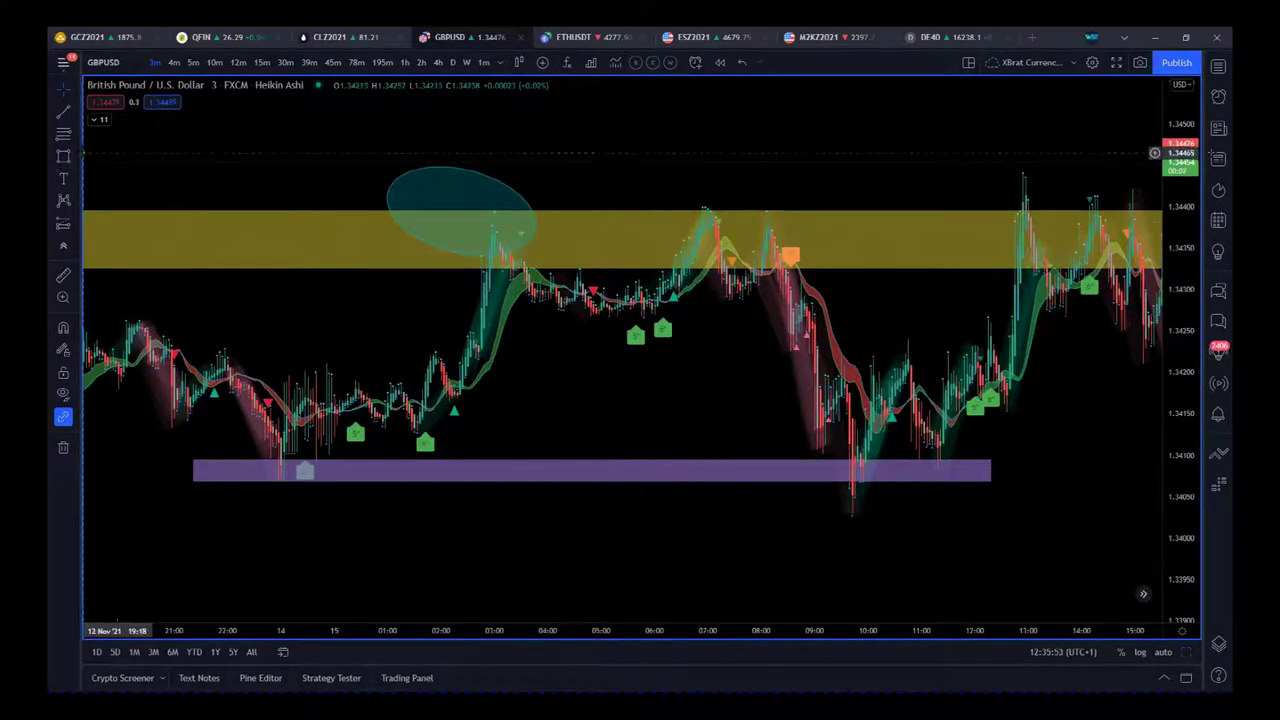
click(76, 158)
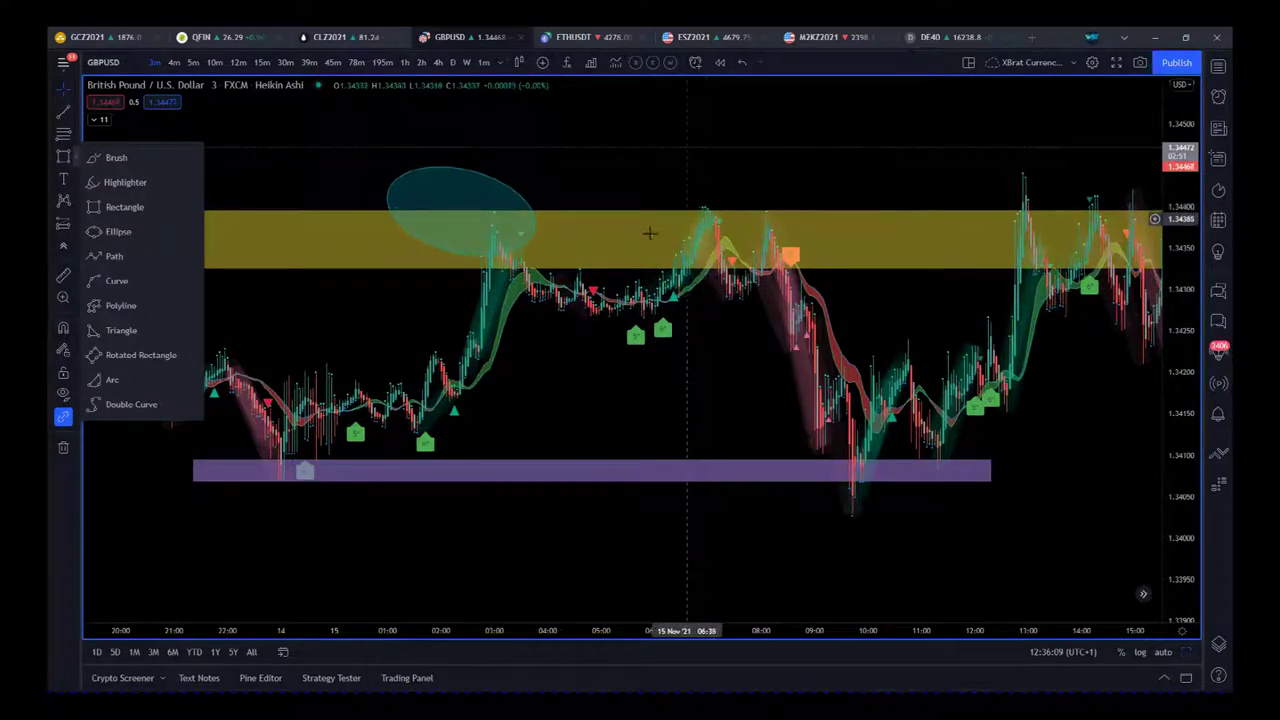
click(620, 374)
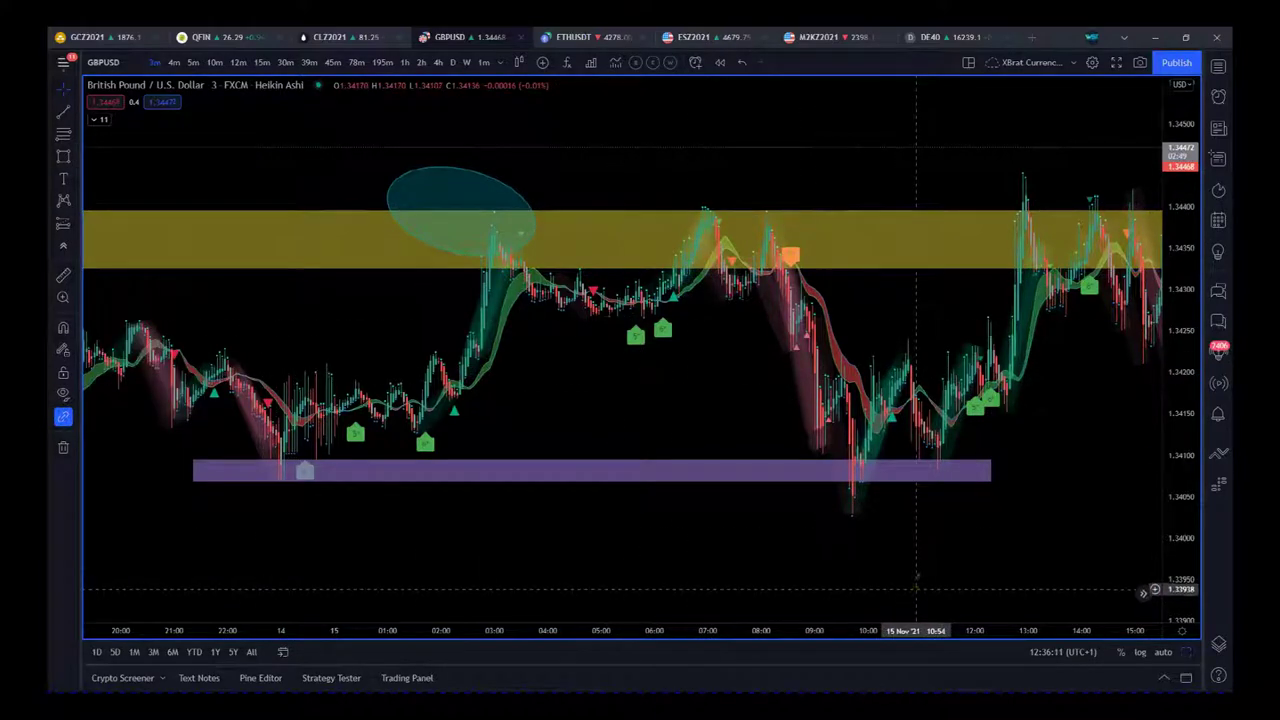
Draw a thin rectangle beneath the consolidation between 1.34263 and 1.34269, from 03:45 to 08:42 on 15 November.
drag(898, 630, 760, 630)
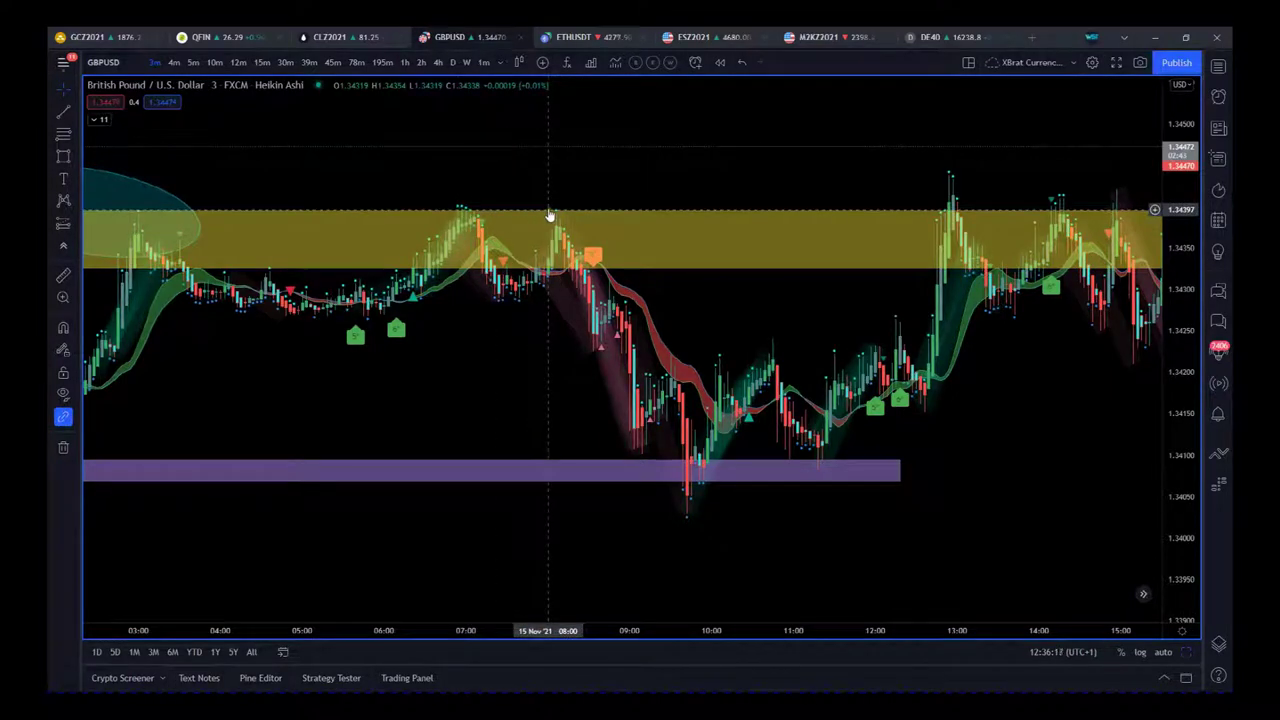
click(200, 314)
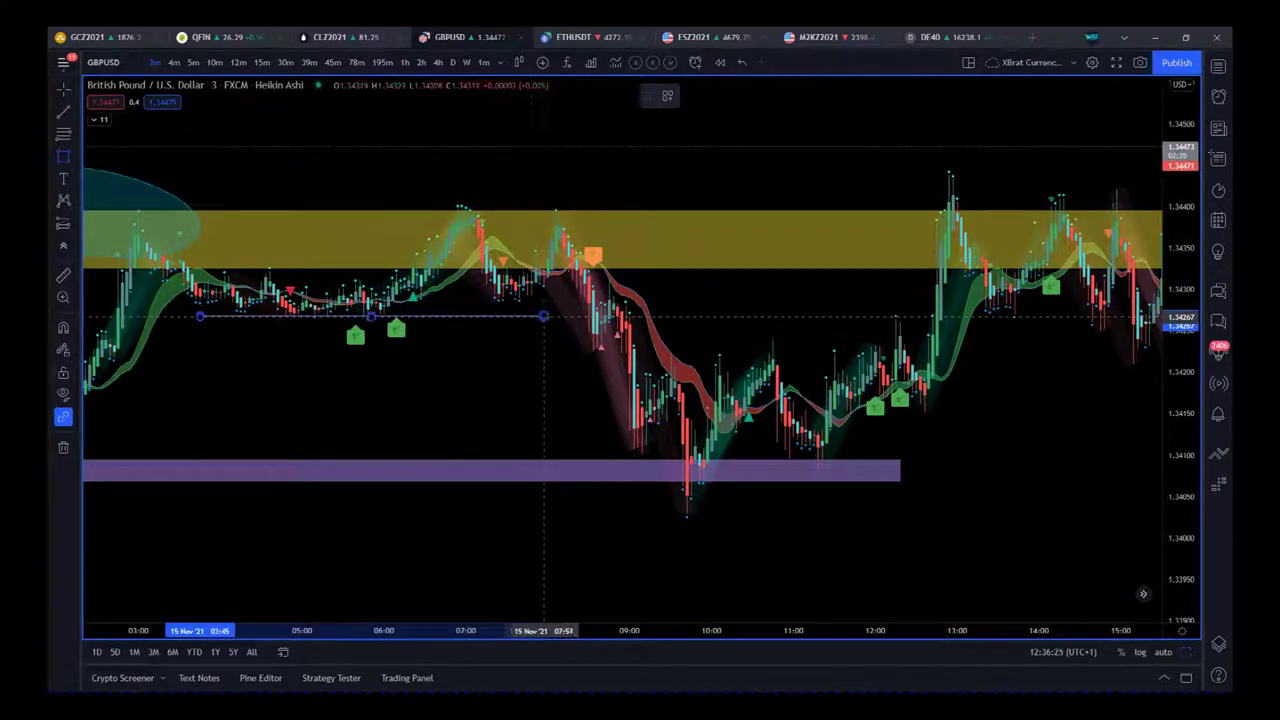
click(603, 318)
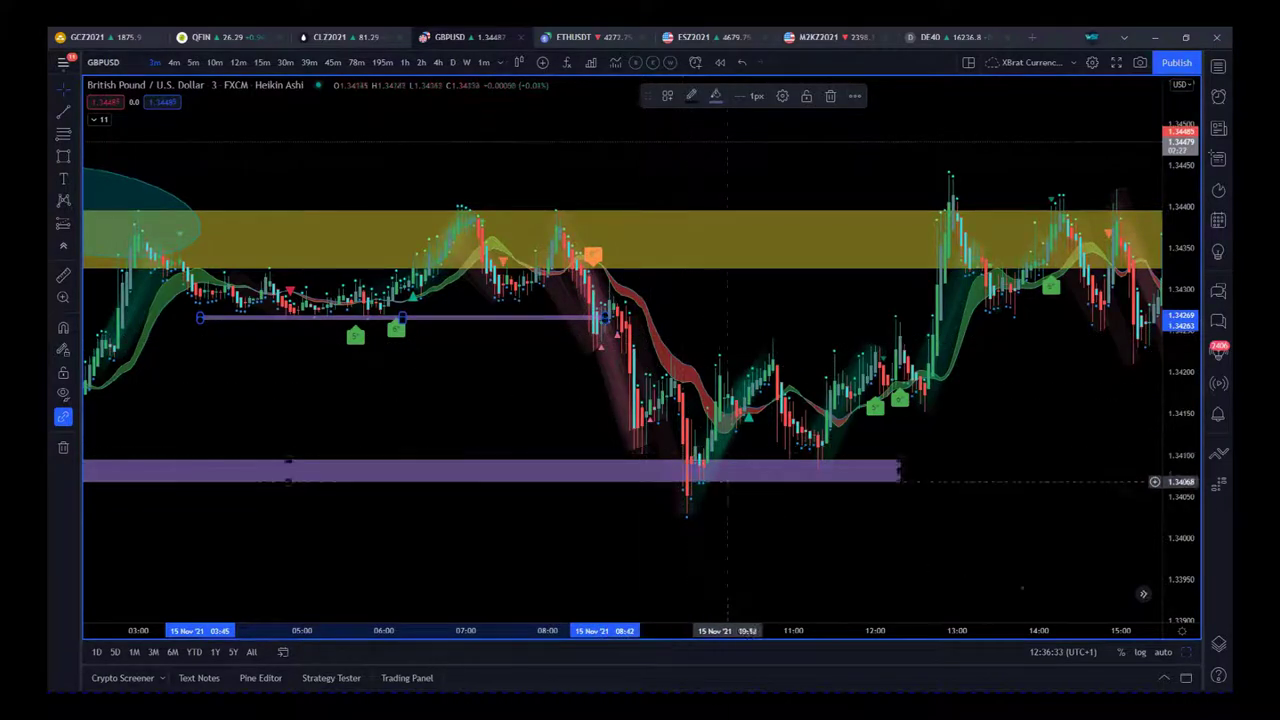
Extend the purple support rectangle's right edge to about 19:30 on 15 November.
drag(1005, 575, 835, 540)
drag(711, 529, 529, 527)
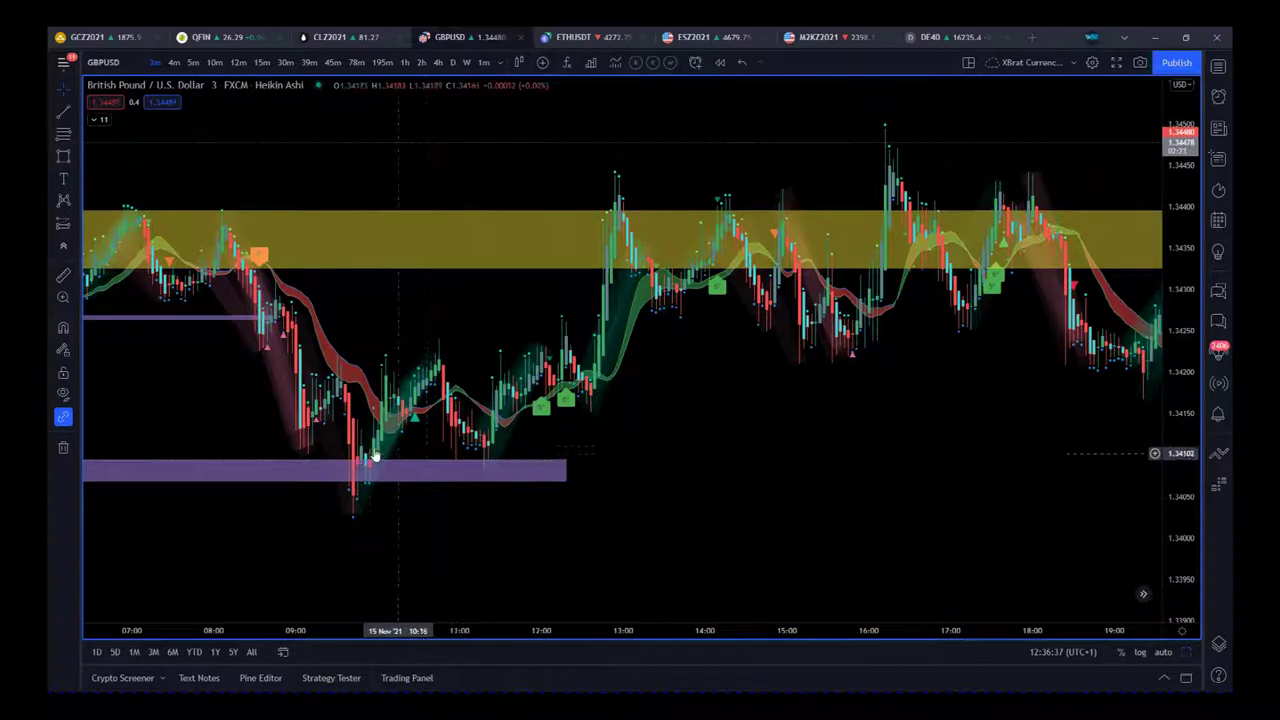
click(564, 474)
drag(579, 483, 1151, 479)
click(934, 411)
Draw a thin rectangle at the 13:00 high between 1.34432 and 1.34440, starting at 12:03, and extend it to about 21:20 on 15 November.
drag(621, 411, 549, 446)
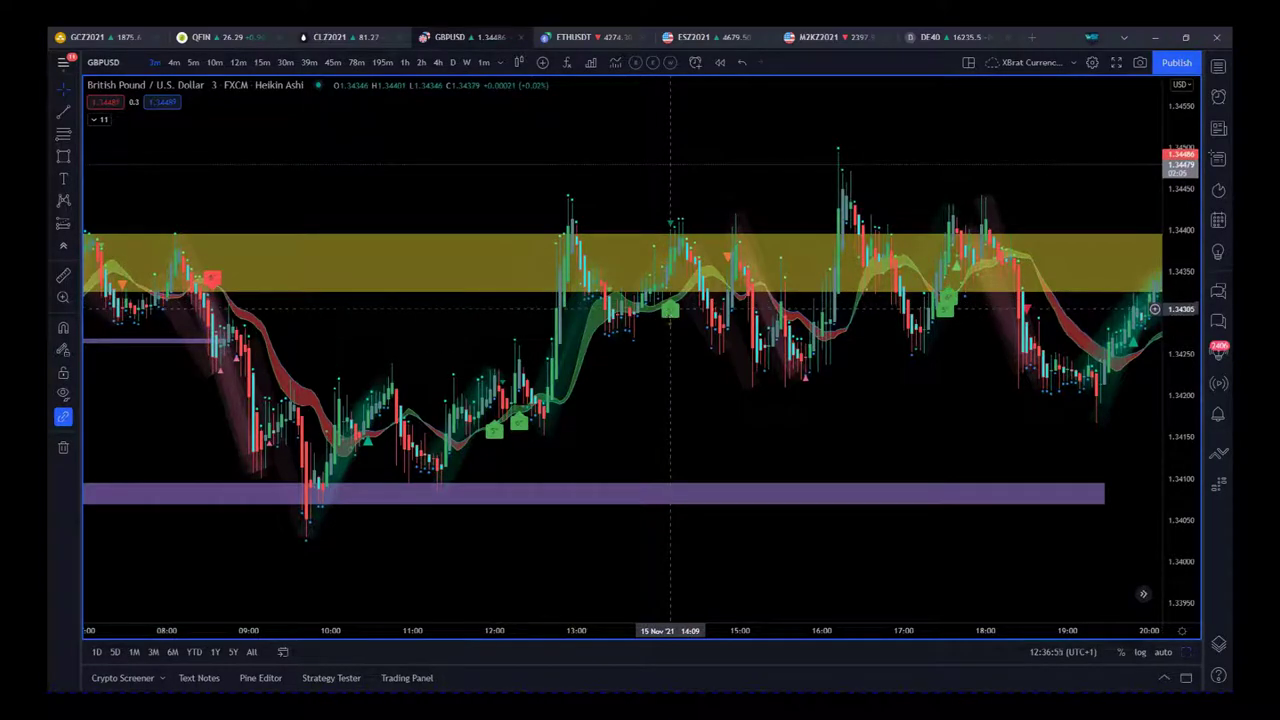
drag(668, 634, 773, 634)
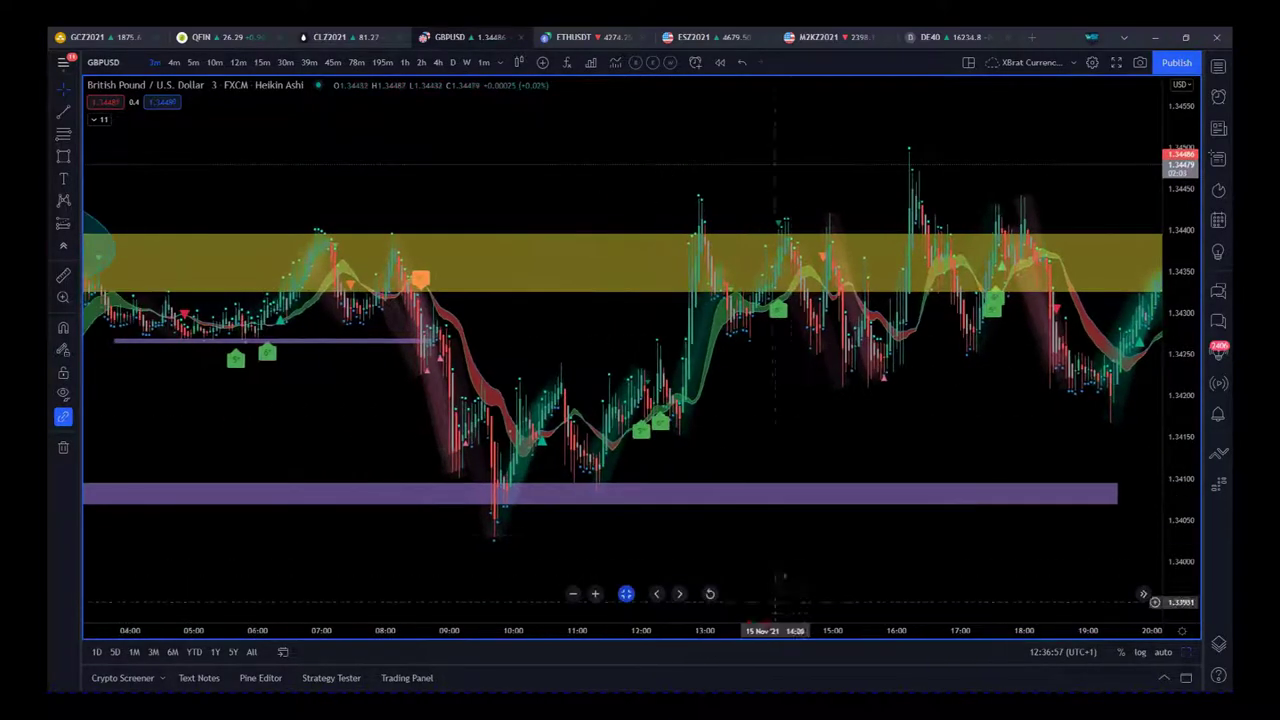
drag(777, 420, 630, 458)
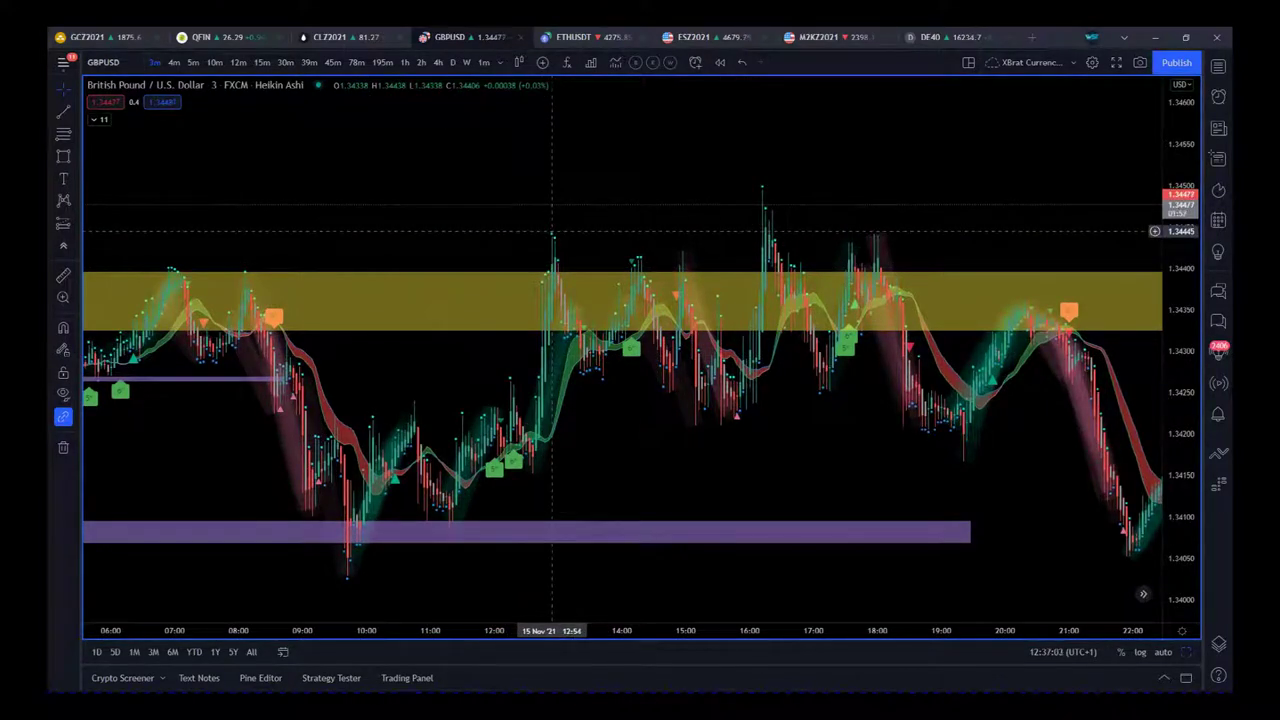
click(63, 155)
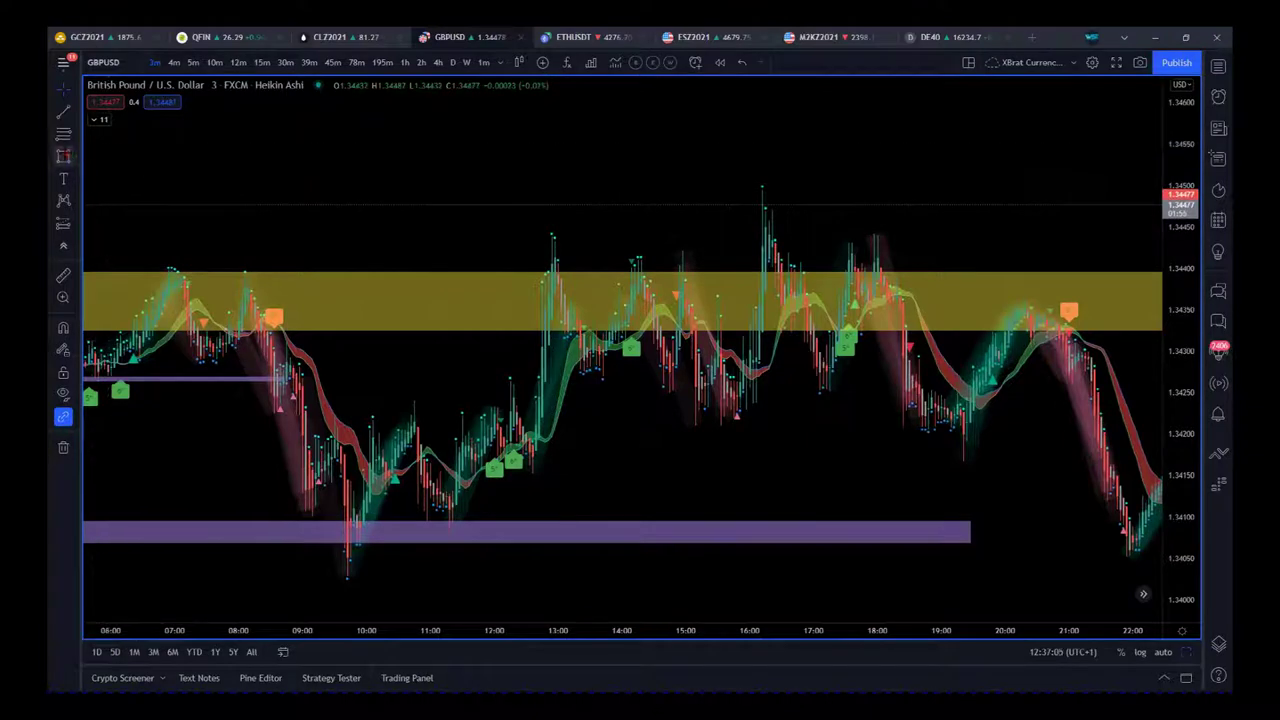
drag(497, 237, 826, 240)
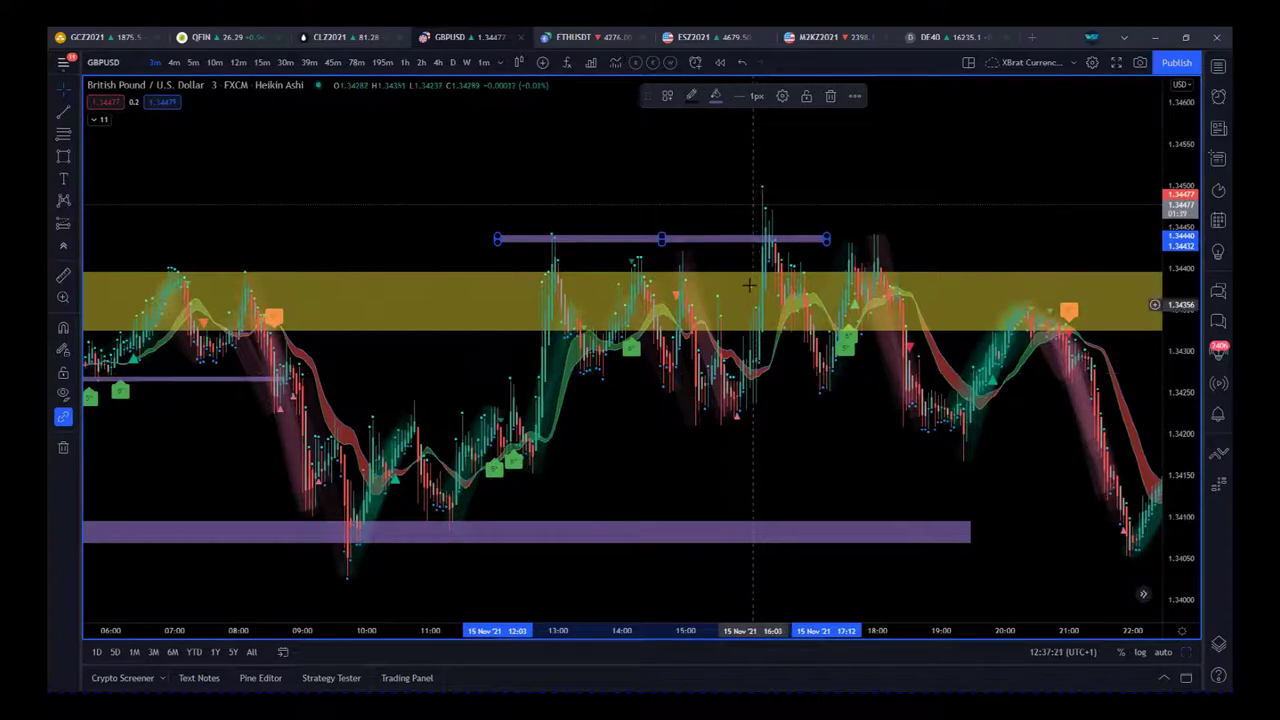
drag(953, 250, 783, 253)
drag(656, 242, 935, 258)
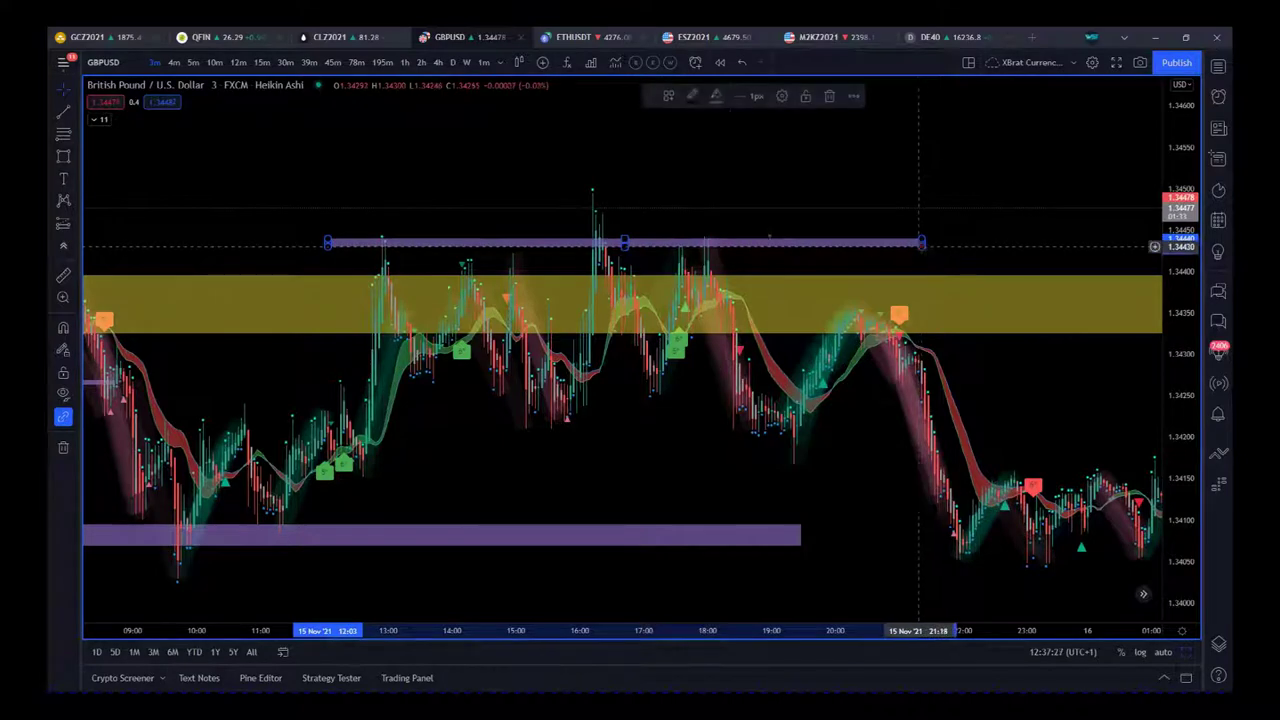
Draw a second thin rectangle across the spike high between 1.34484 and 1.34496, from 15:18 to 21:42 on 15 November.
click(63, 156)
drag(535, 193, 943, 199)
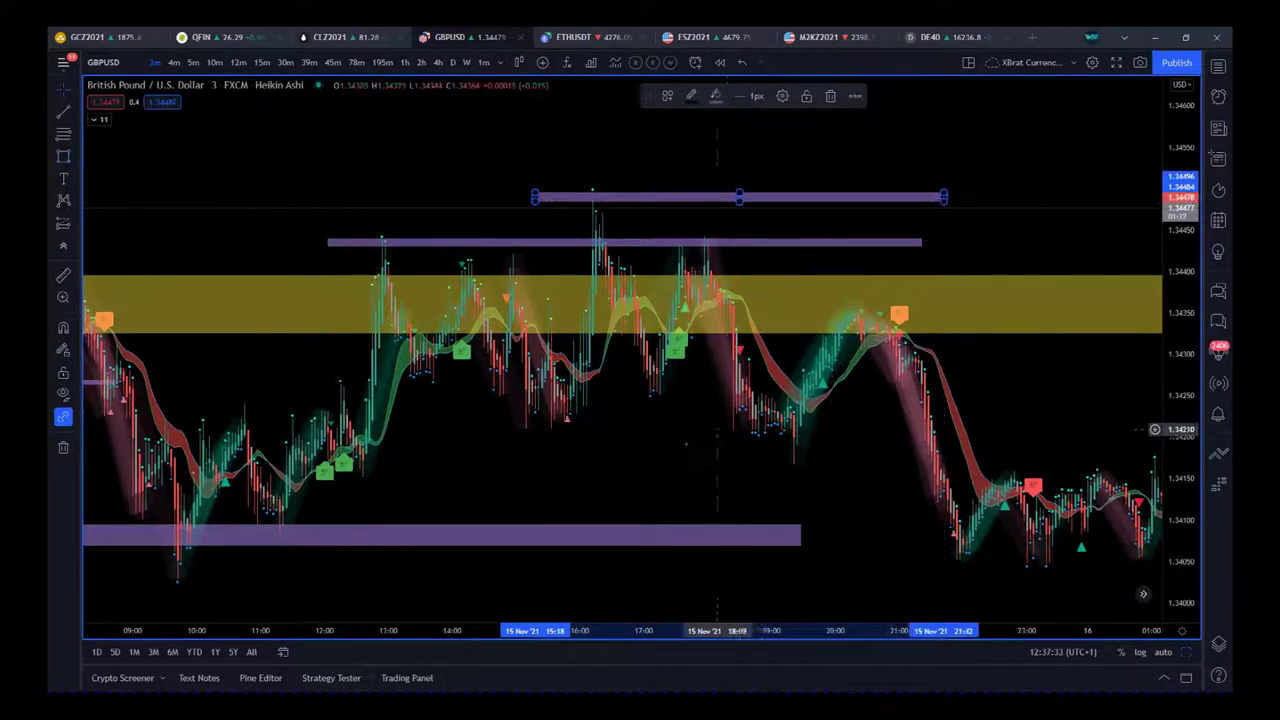
click(676, 466)
Extend the purple support rectangle's right edge to about 03:40 on 16 November.
drag(758, 499, 686, 492)
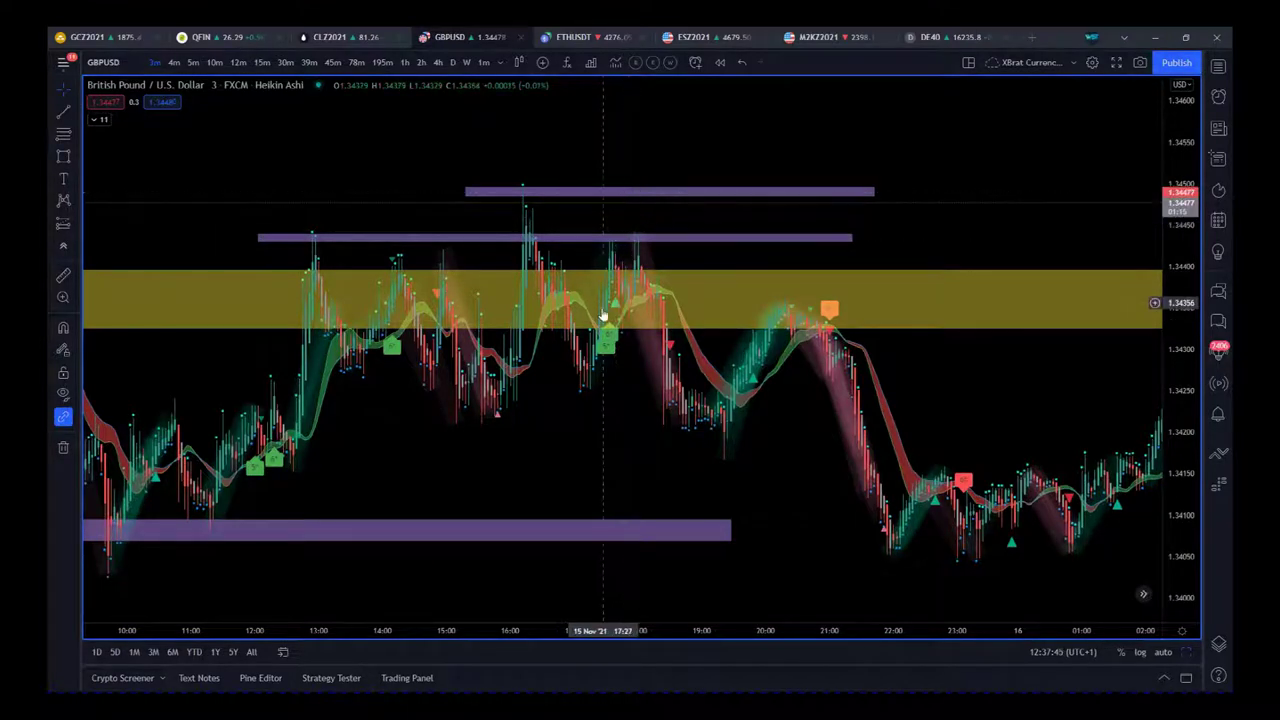
drag(777, 503, 616, 435)
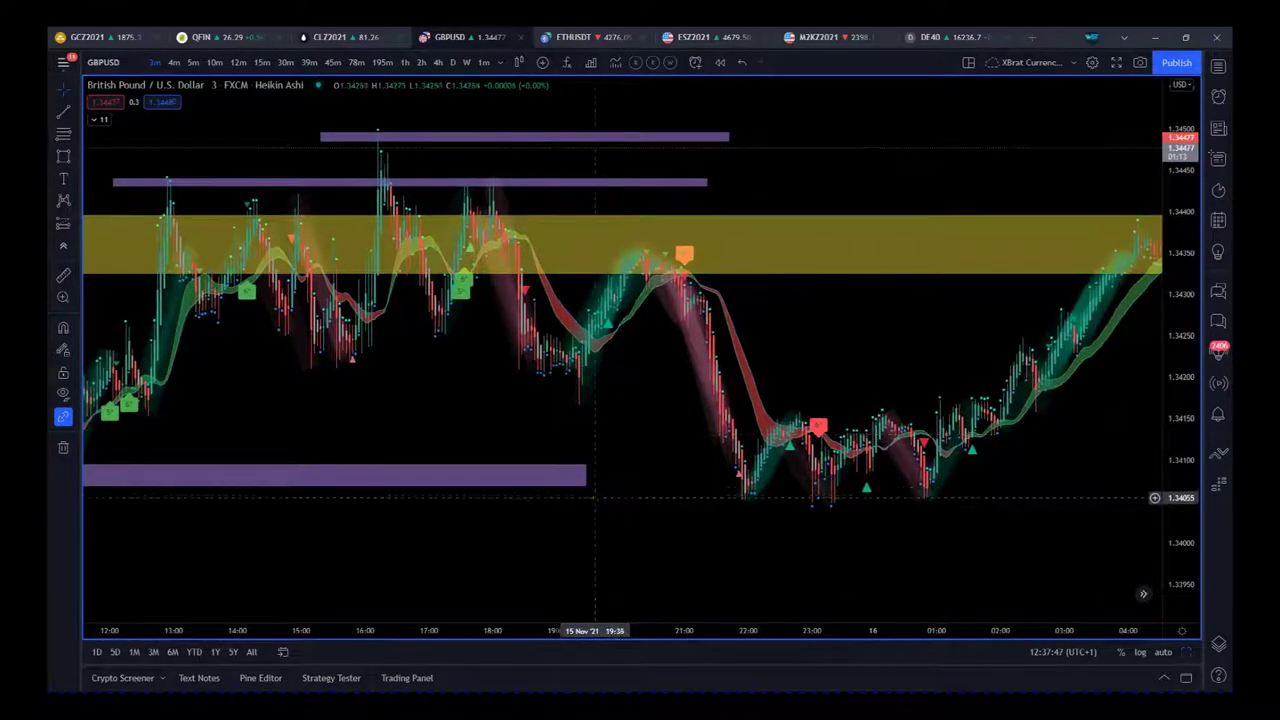
drag(584, 480, 1108, 483)
click(824, 311)
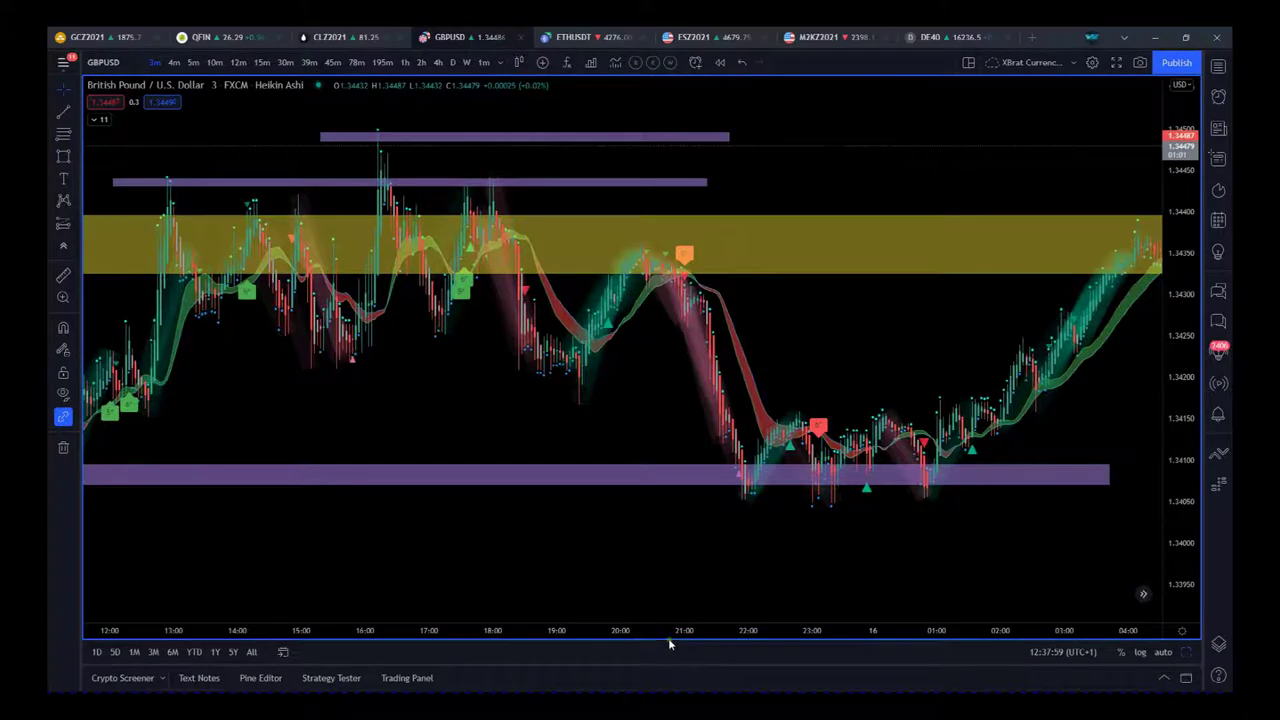
Examine the price action from the purple support zone through the yellow zone to the 16 November ENTRY mark.
drag(646, 630, 702, 677)
drag(795, 560, 699, 515)
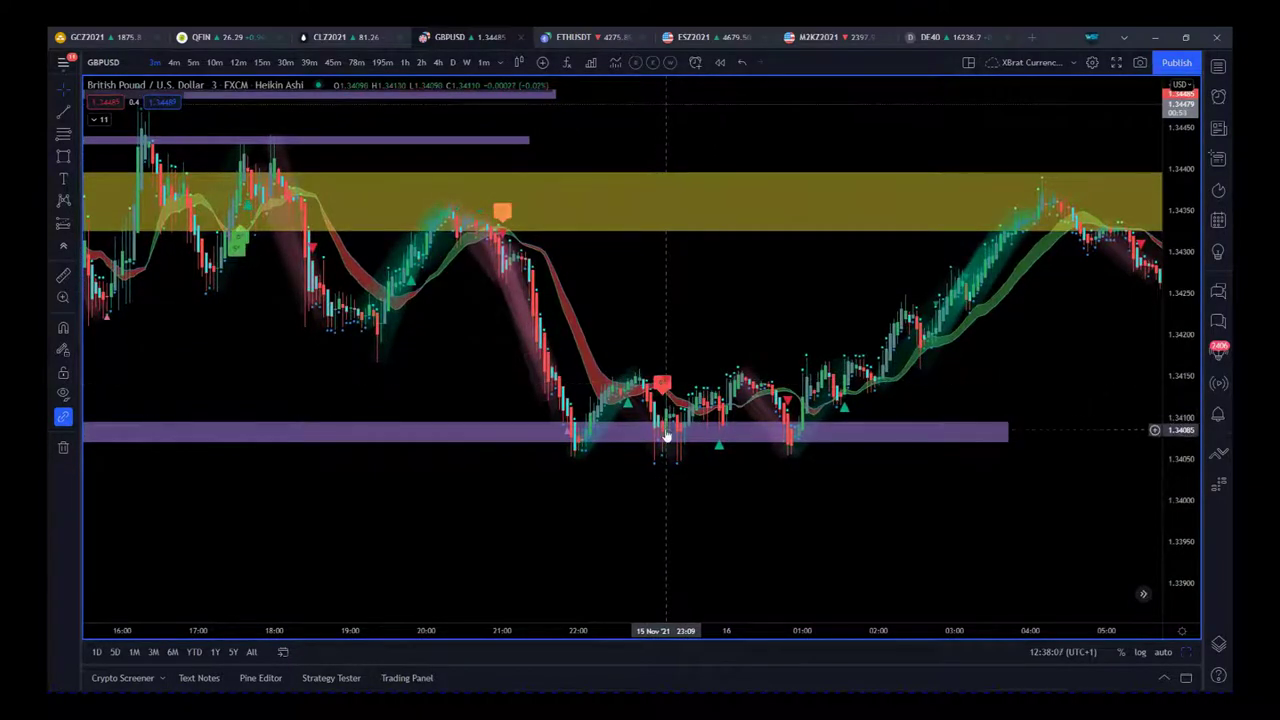
drag(942, 505, 560, 524)
drag(784, 453, 739, 465)
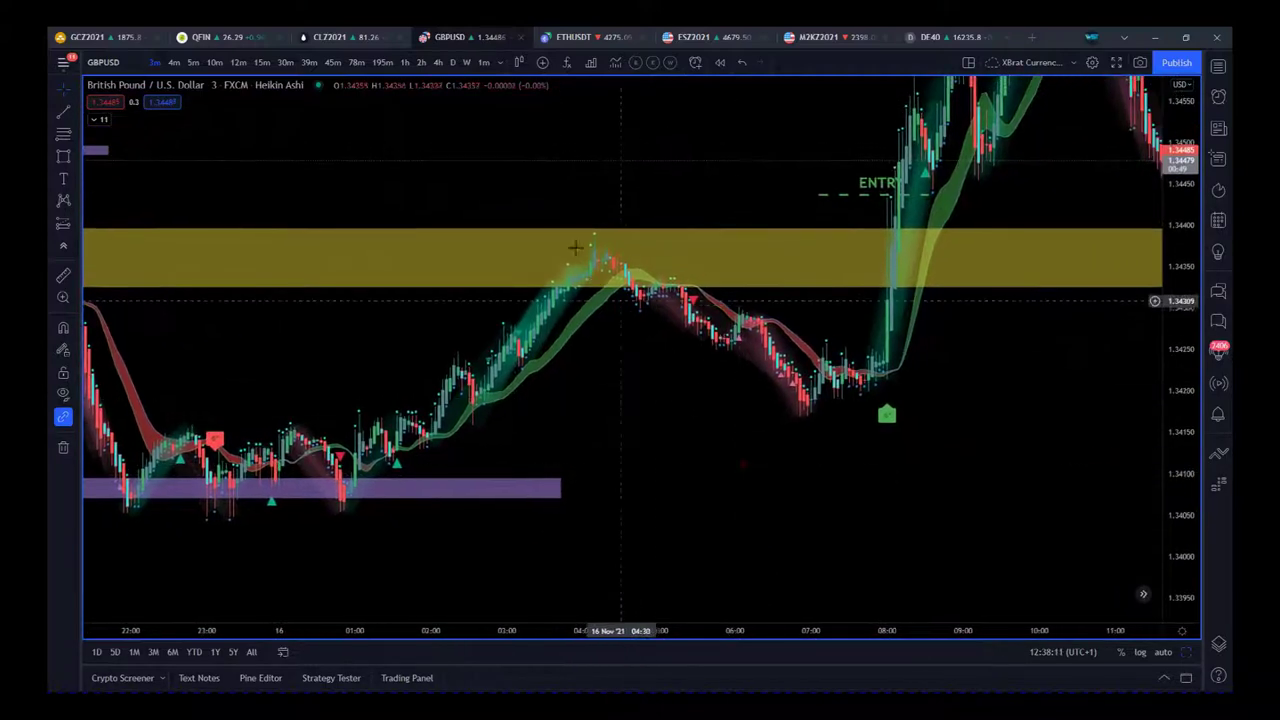
drag(940, 420, 673, 479)
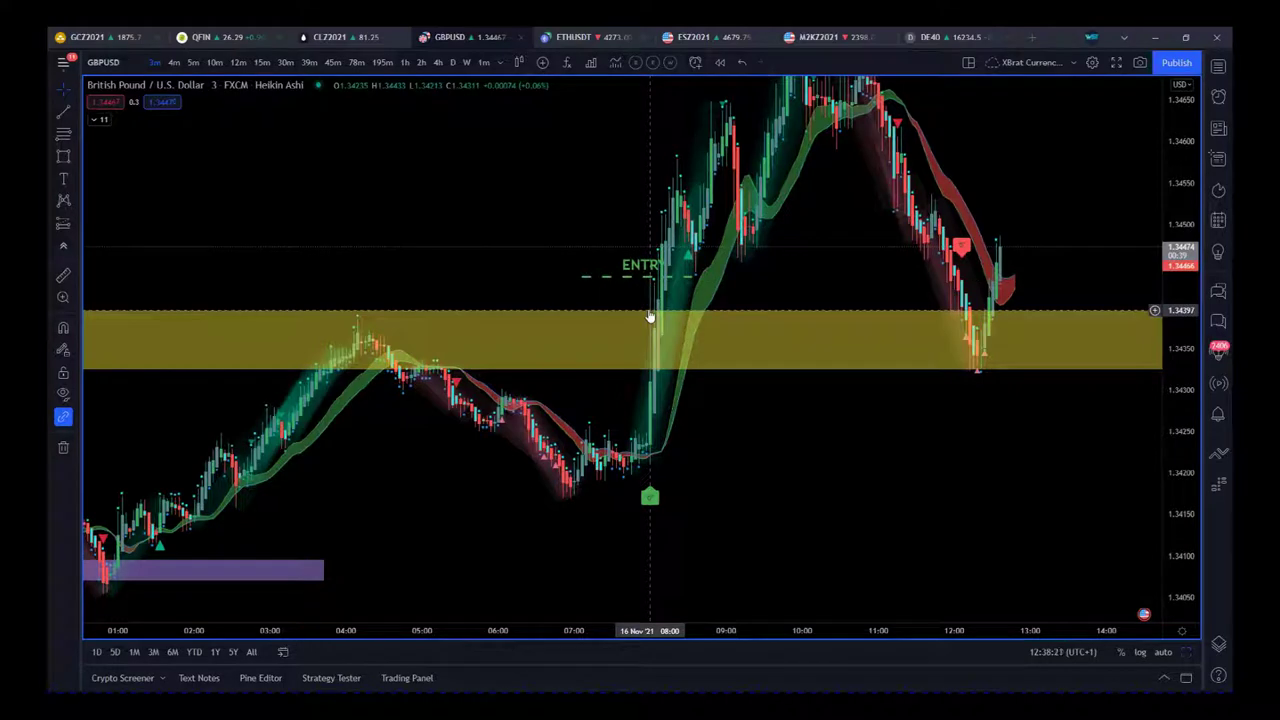
Draw a thin rectangle across the 16 November high between 1.34705 and 1.34730, from 08:30 to 20:09.
drag(783, 240, 677, 311)
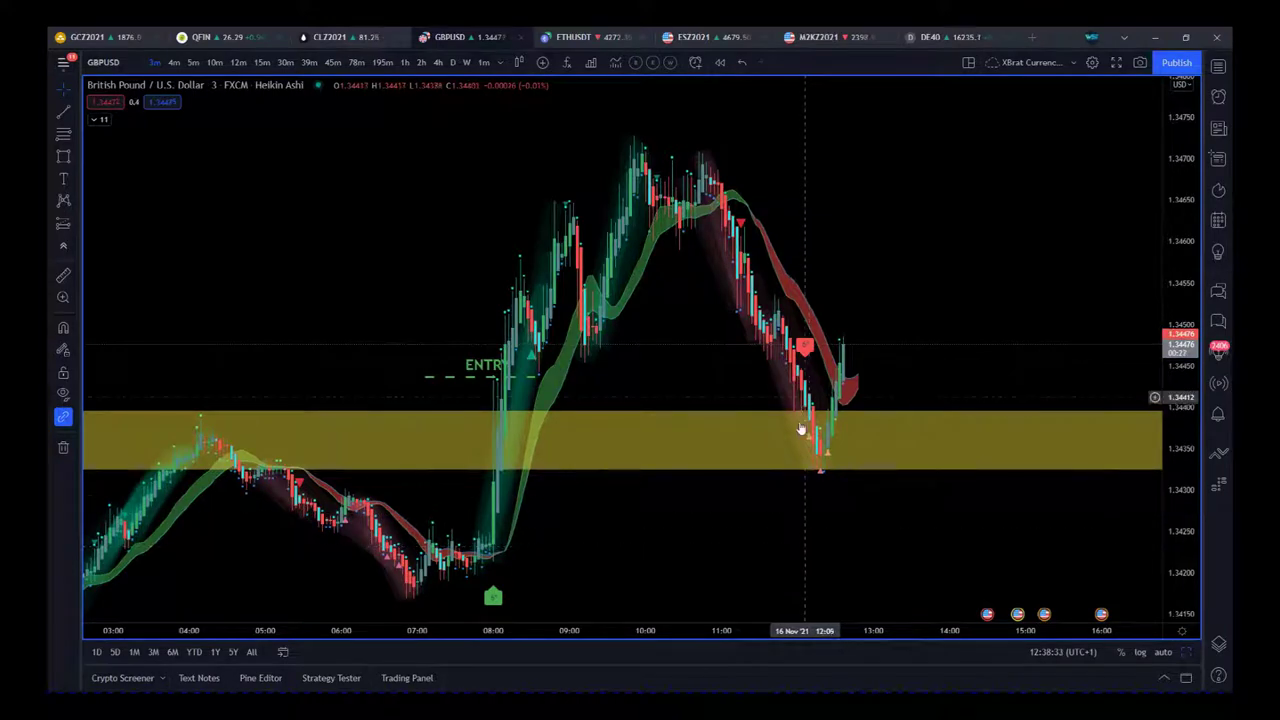
drag(700, 580, 800, 463)
drag(830, 632, 1014, 632)
drag(1006, 432, 794, 474)
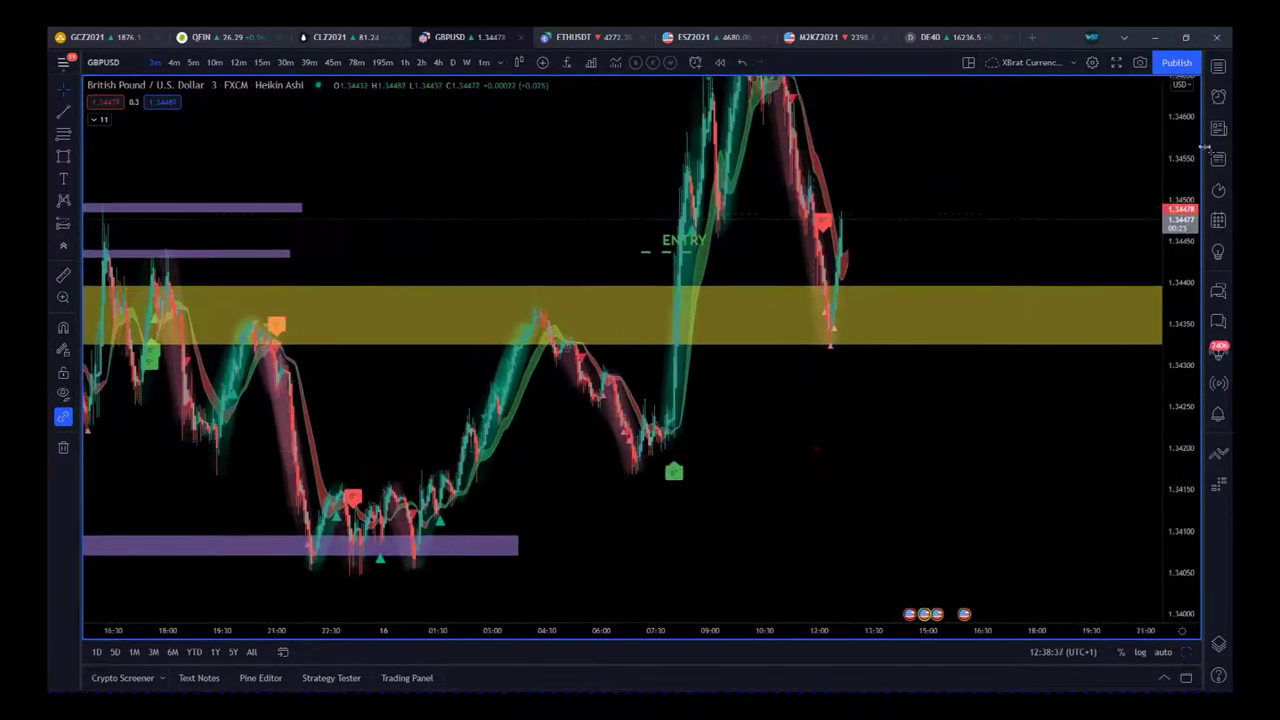
drag(1176, 171, 1176, 420)
drag(1014, 430, 992, 475)
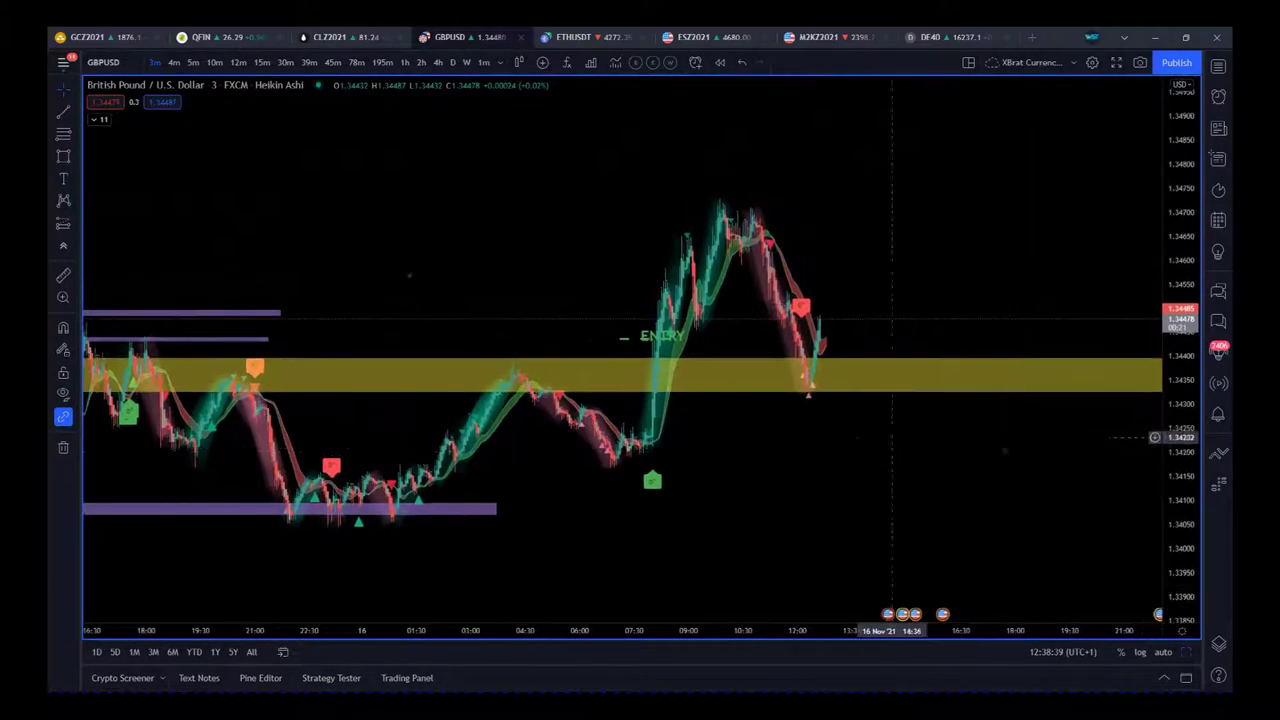
click(63, 157)
mouse_move(669, 198)
mouse_down()
mouse_move(797, 228)
mouse_move(1094, 208)
mouse_up()
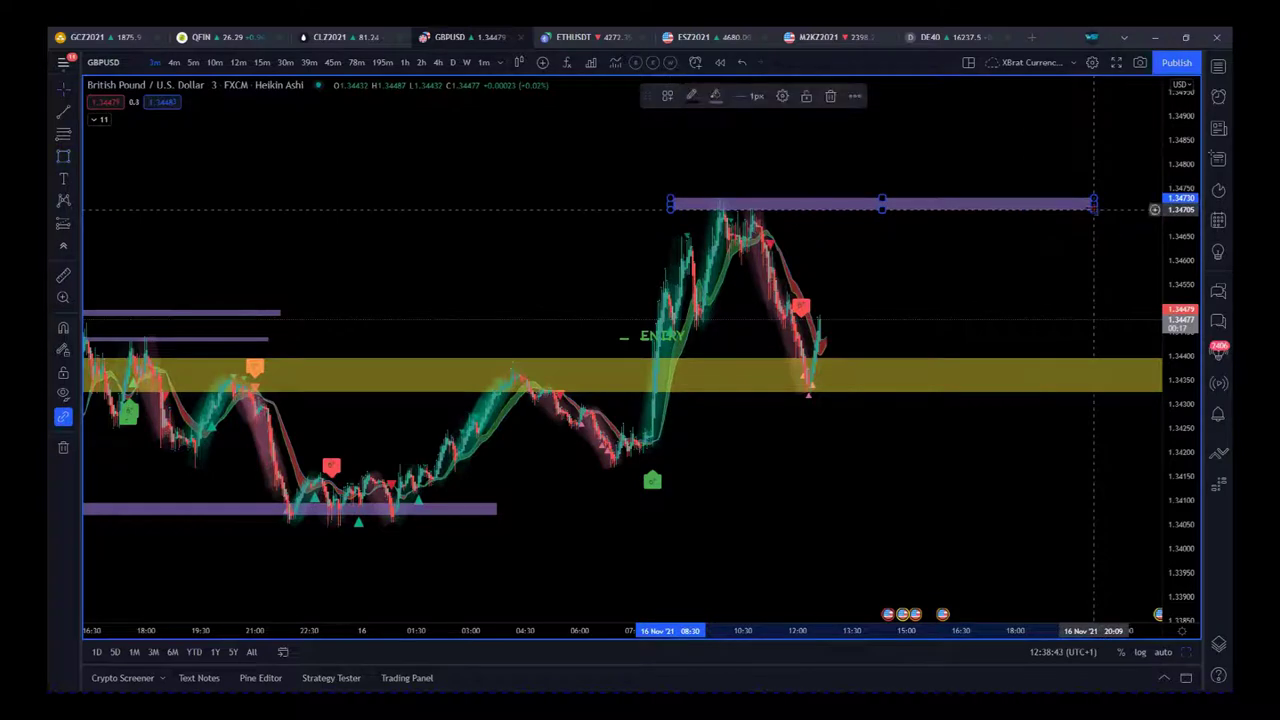
Draw a thin rectangle across the pre-breakout low between 1.34170 and 1.34193, from about 06:03 to 21:24 on 16 November.
click(63, 157)
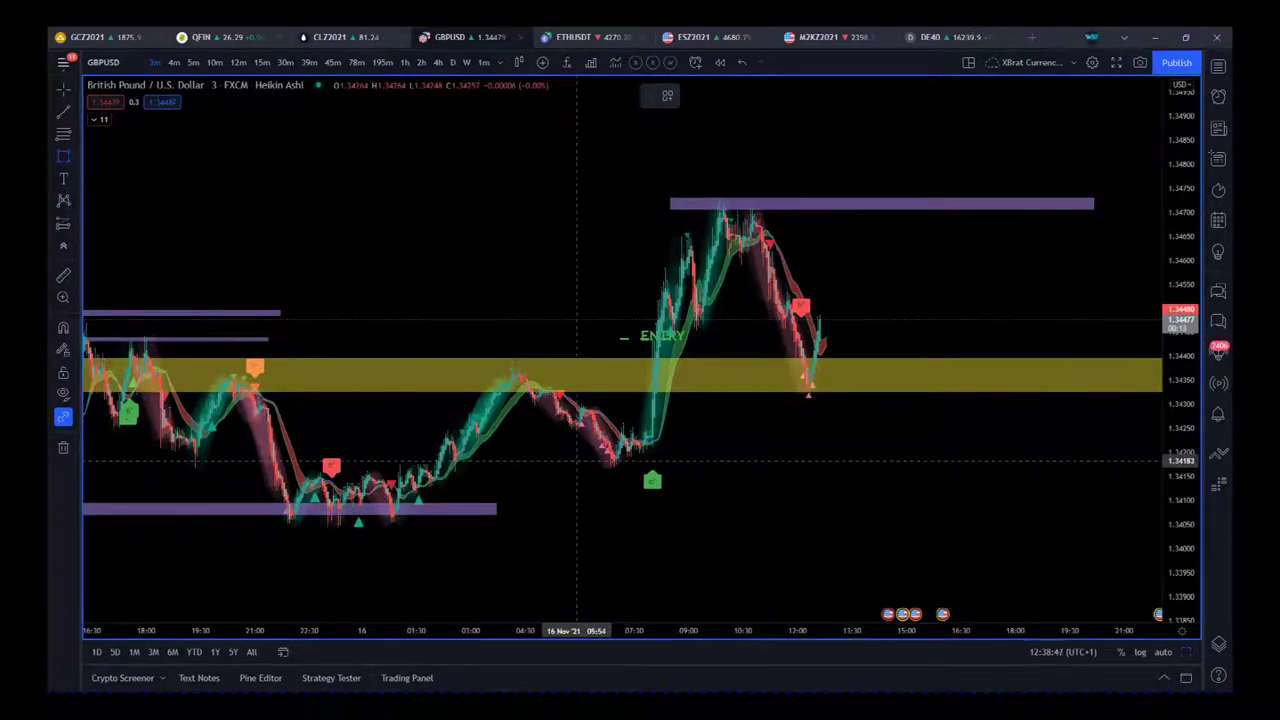
drag(581, 455, 1125, 467)
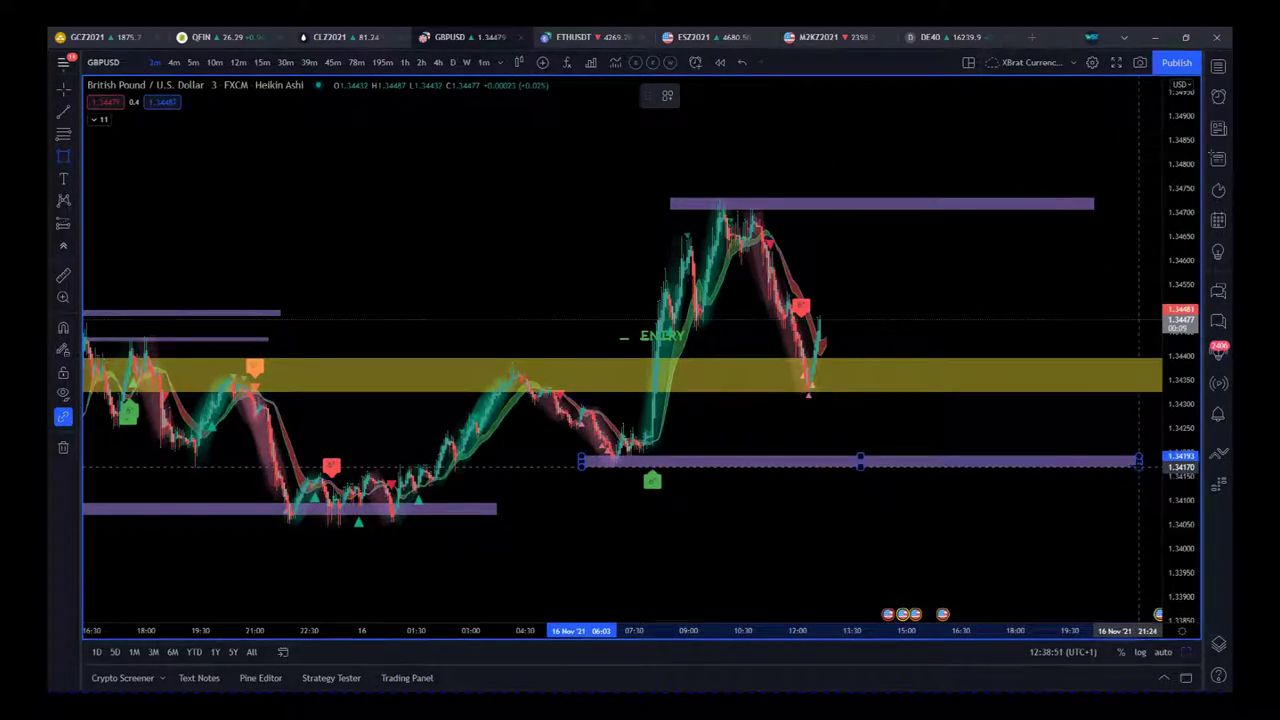
Review the marked zones back through 15 November and forward to the latest 16 November candles.
drag(1045, 548, 1009, 557)
drag(961, 630, 906, 630)
drag(725, 528, 926, 509)
drag(623, 557, 1086, 486)
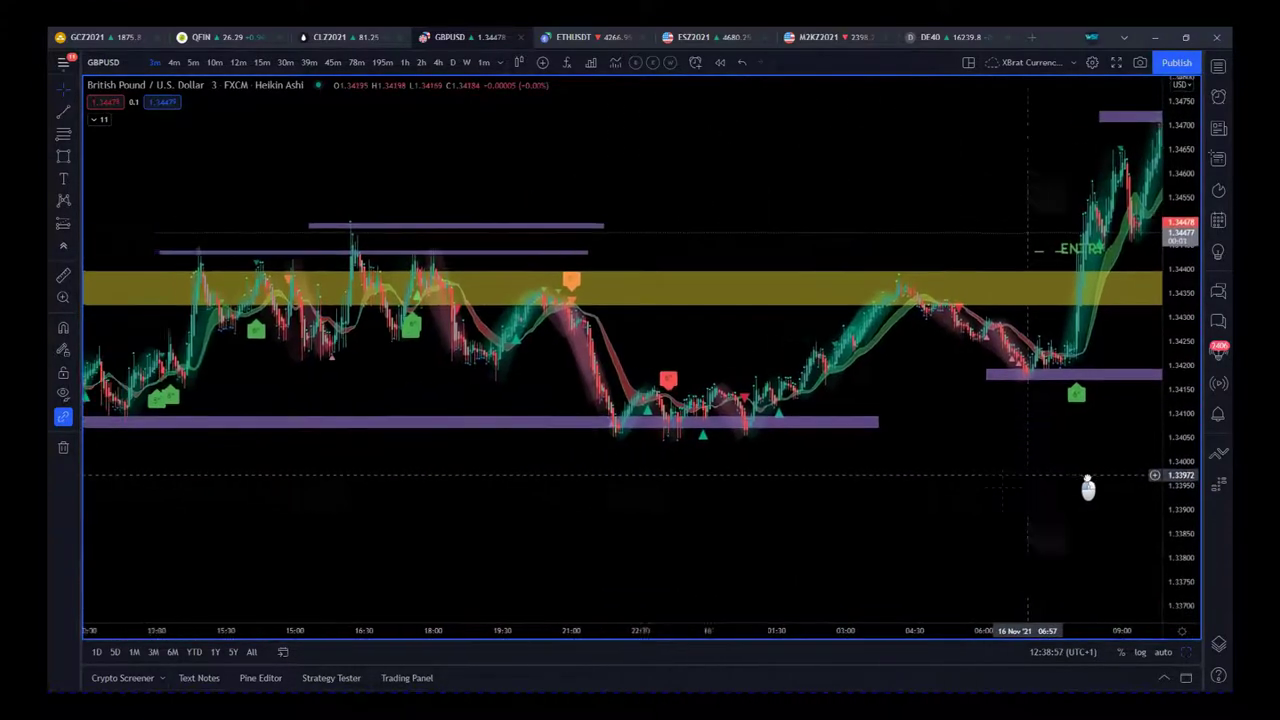
drag(610, 550, 876, 556)
drag(482, 494, 589, 540)
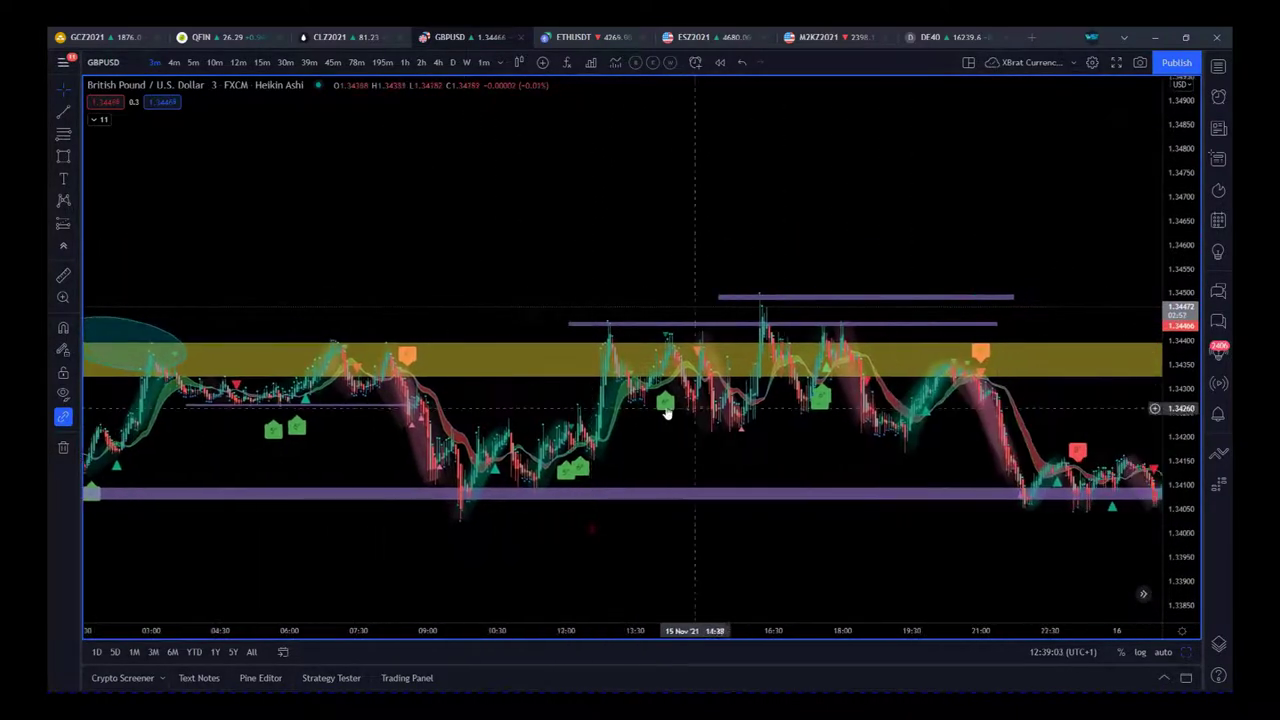
drag(964, 551, 703, 530)
mouse_move(942, 525)
mouse_down()
mouse_move(754, 520)
mouse_move(940, 510)
mouse_move(912, 512)
mouse_move(908, 495)
mouse_up()
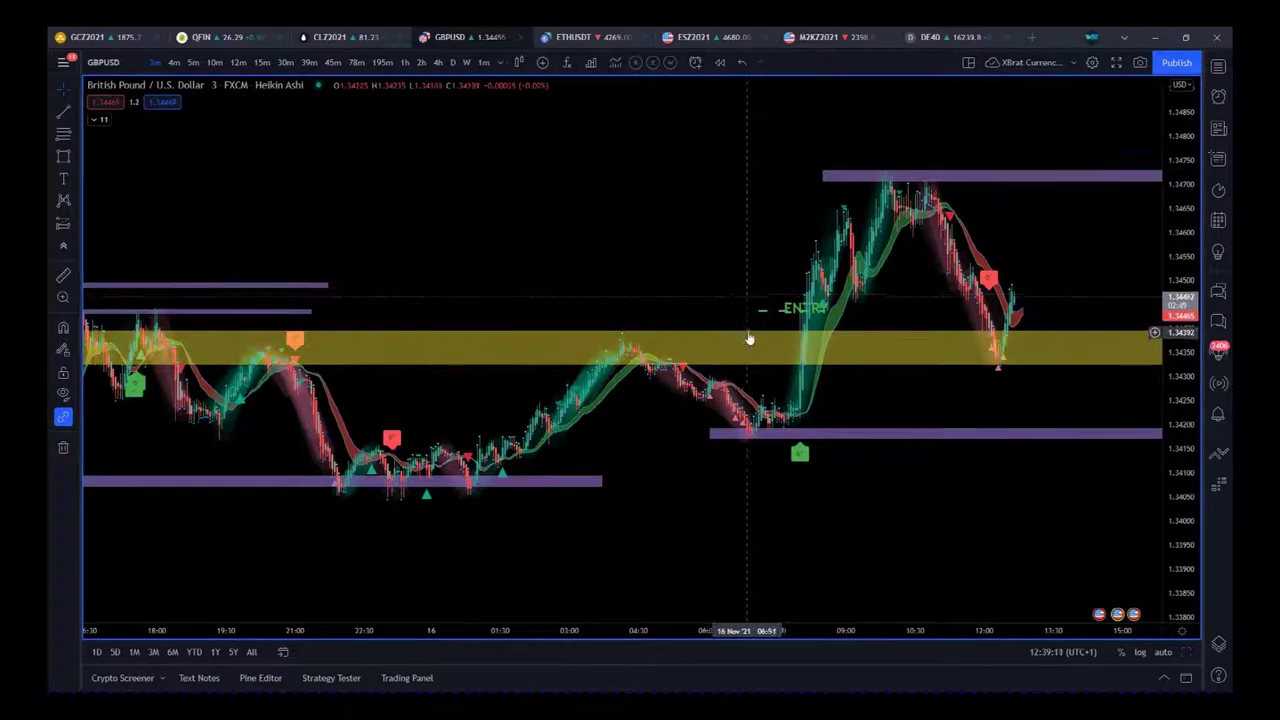
Examine the 16 November breakout, its high and the pullback into the yellow zone against the two new purple zones.
drag(1036, 492, 1002, 525)
drag(986, 630, 850, 632)
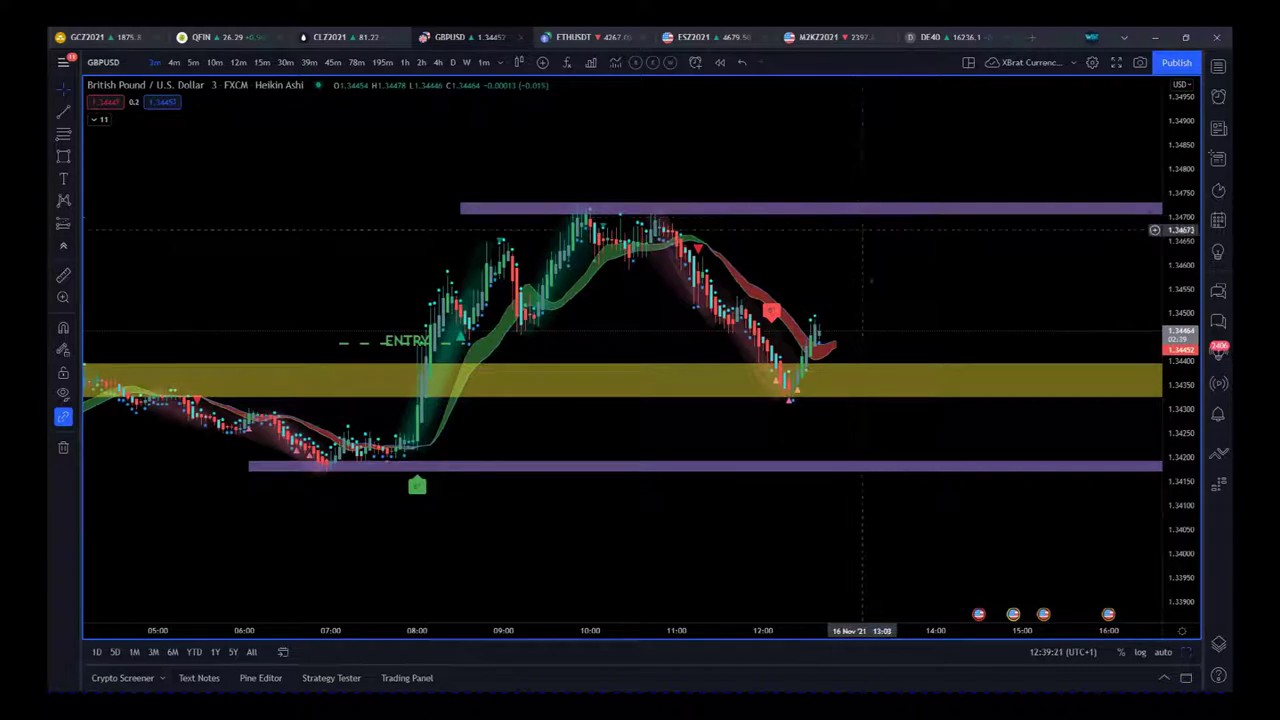
drag(795, 627, 937, 632)
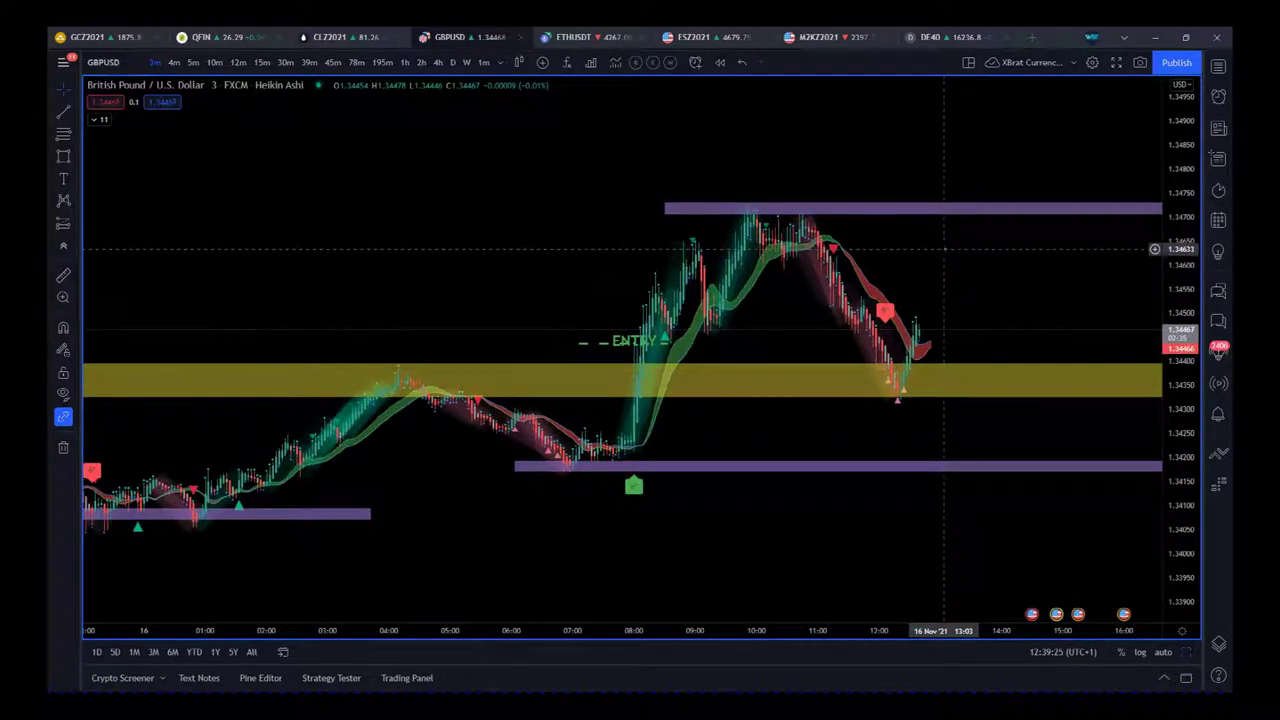
drag(1057, 283, 953, 267)
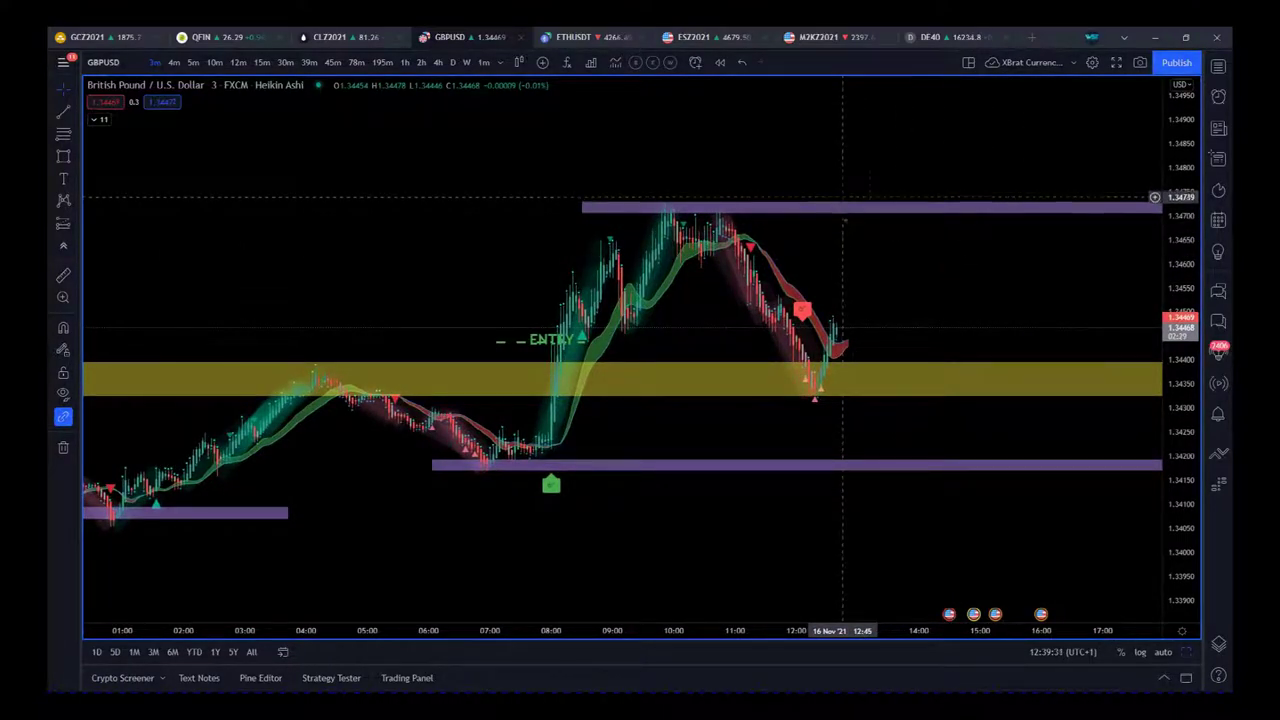
mouse_move(788, 632)
mouse_down()
mouse_move(1077, 634)
mouse_move(809, 631)
mouse_up()
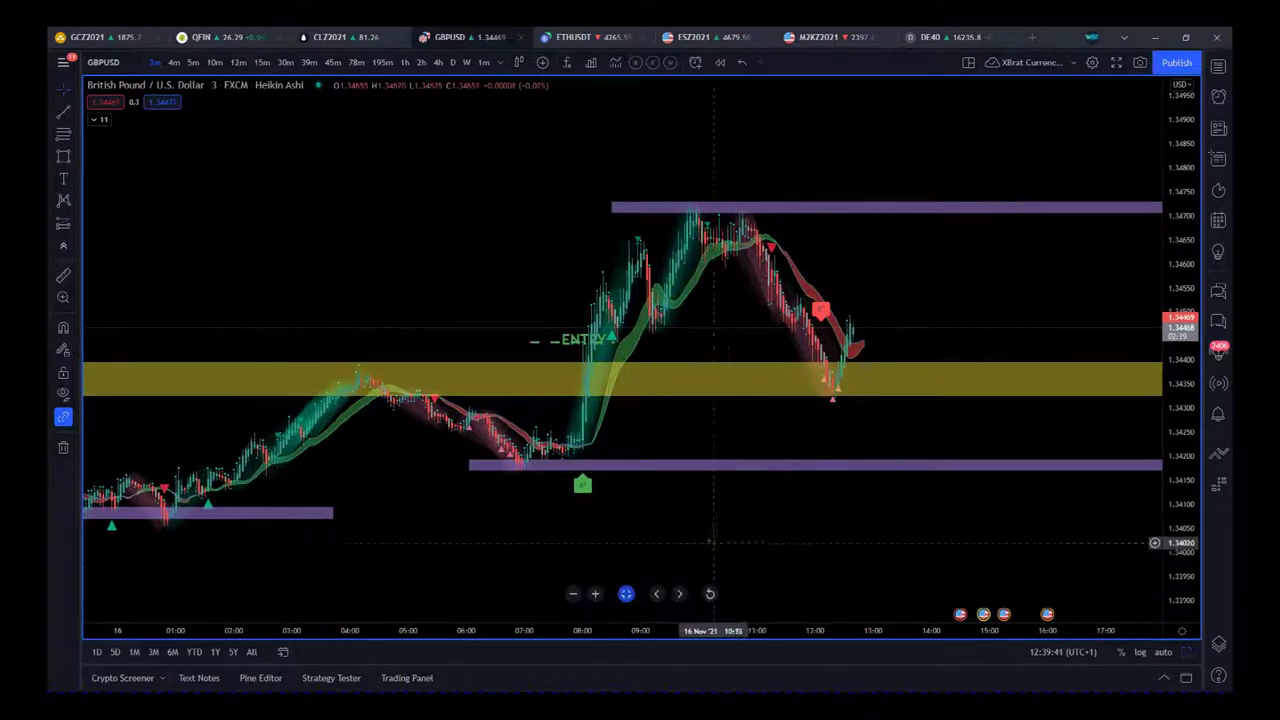
drag(703, 557, 734, 534)
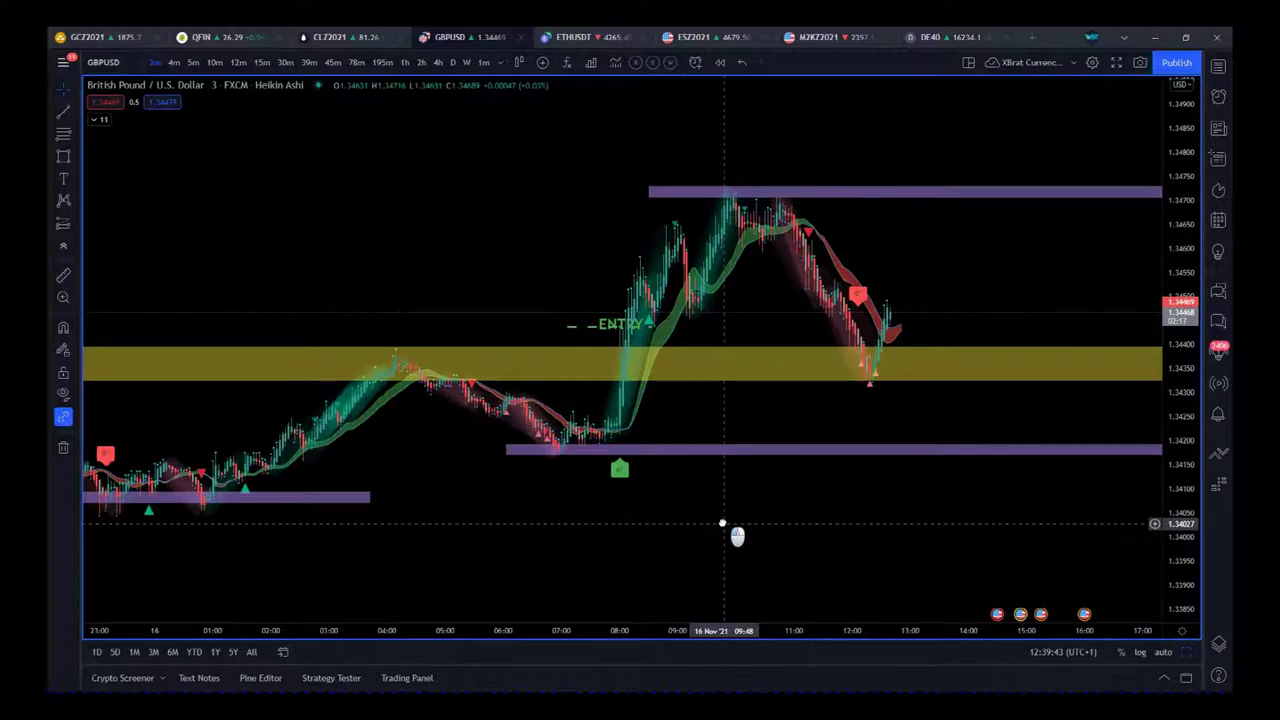
drag(1198, 537, 1194, 494)
drag(787, 627, 700, 628)
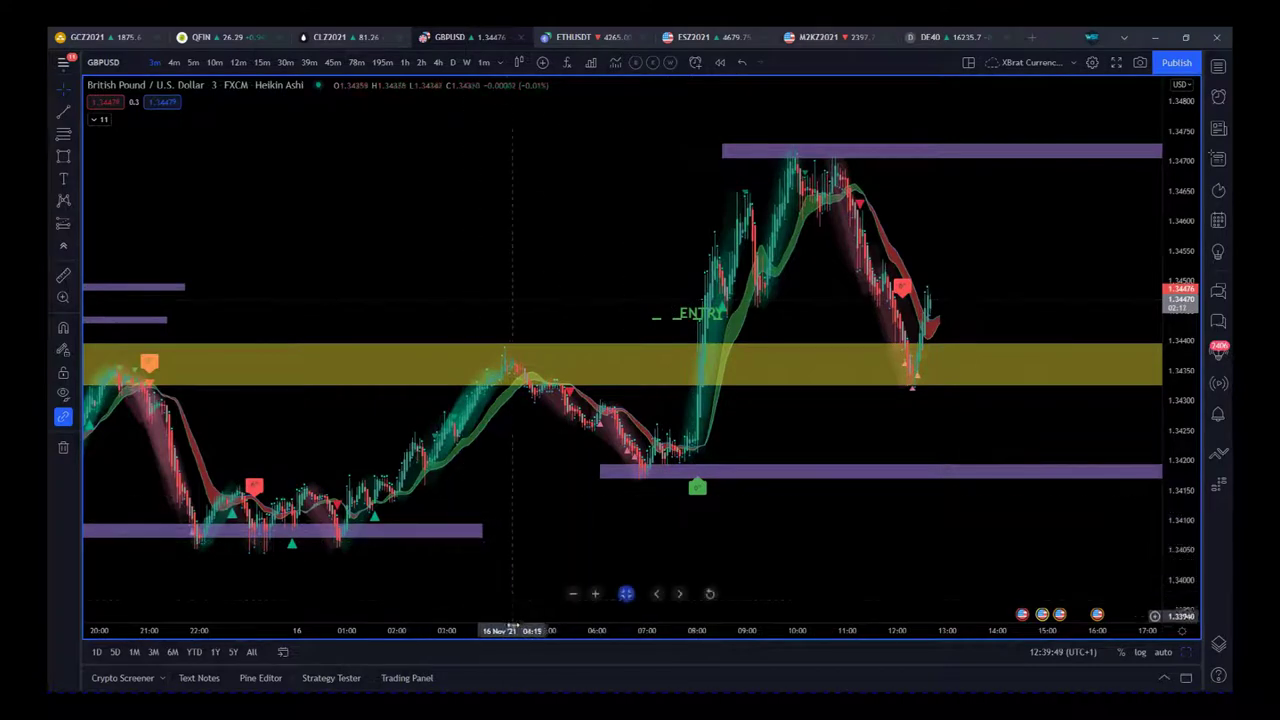
scroll(594, 630, down, 5)
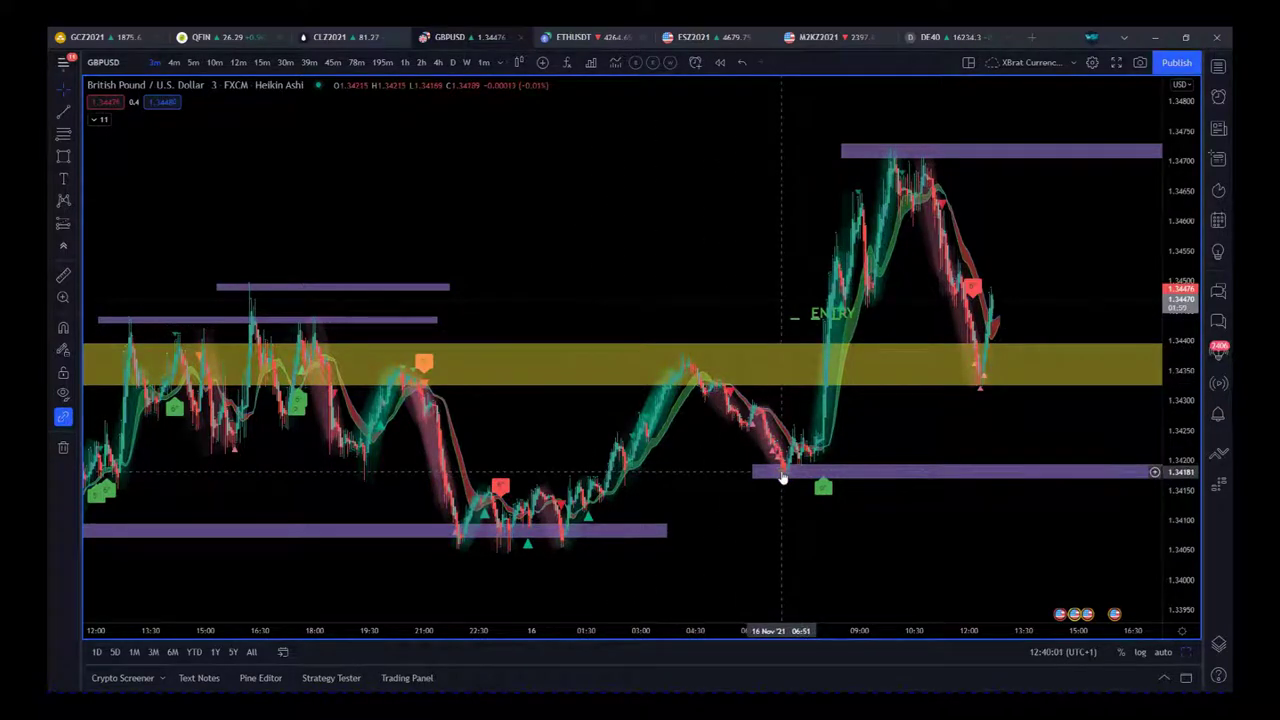
drag(775, 558, 684, 557)
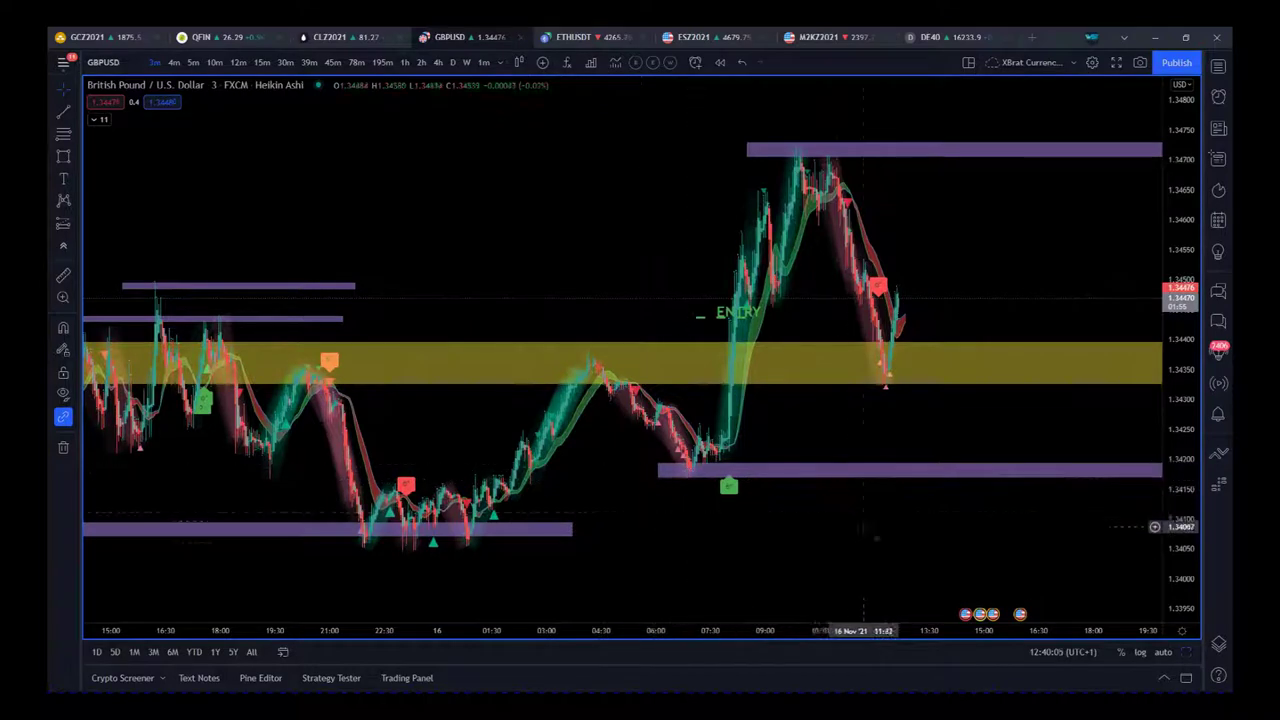
drag(873, 540, 815, 562)
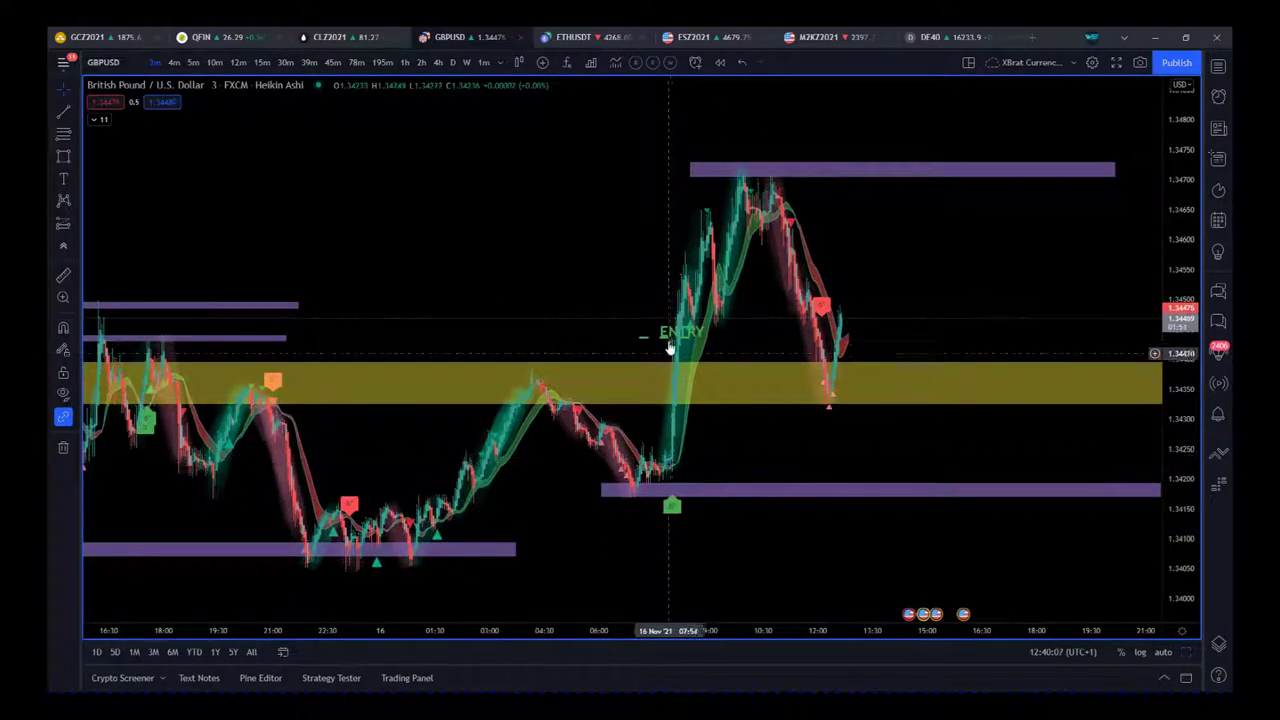